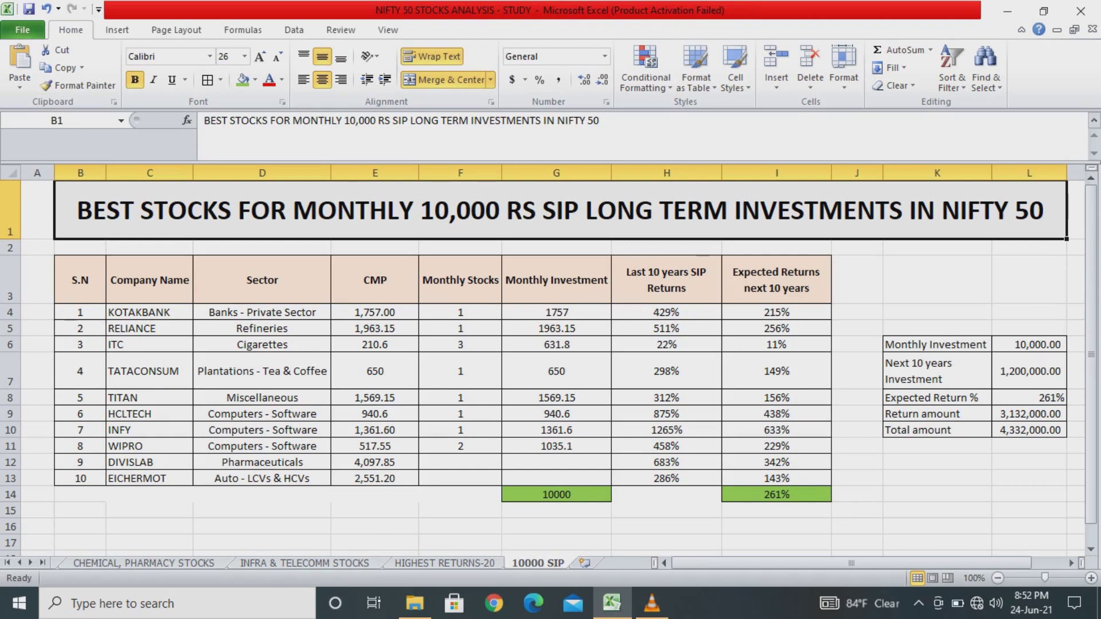
- Review the company names and sectors of KOTAKBANK, RELIANCE and ITC in the stock table
left_click(149, 312)
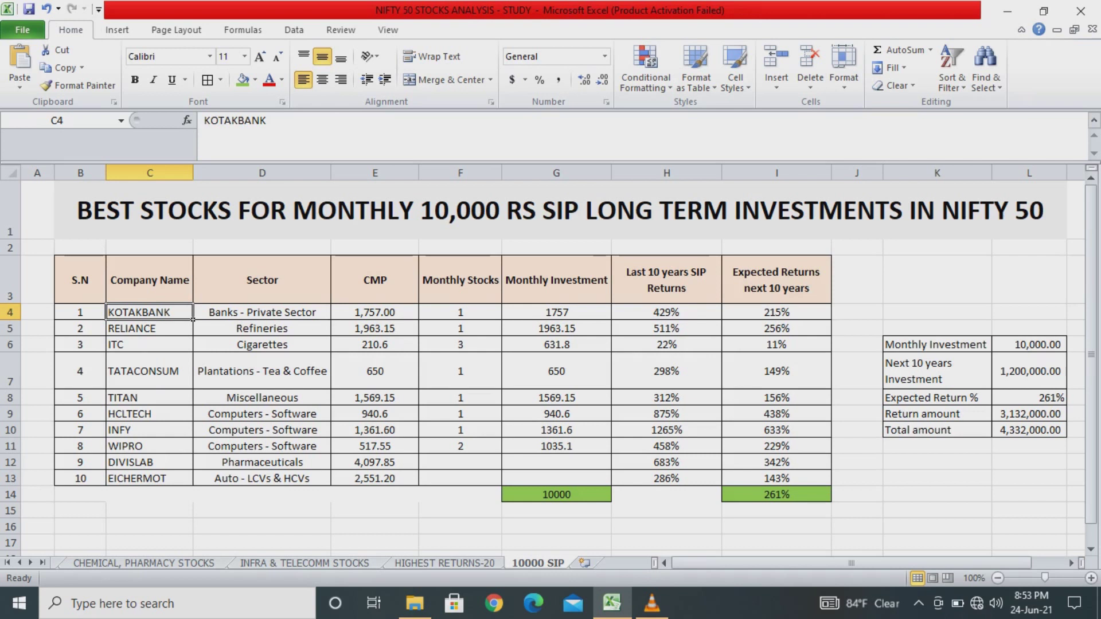
left_click(37, 279)
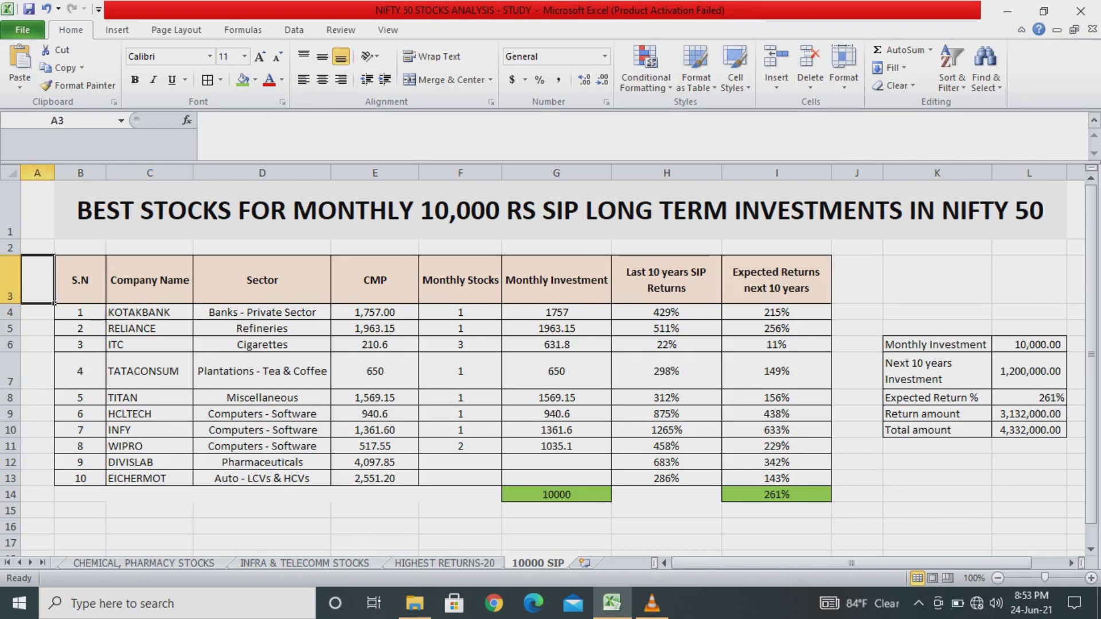
left_click(150, 328)
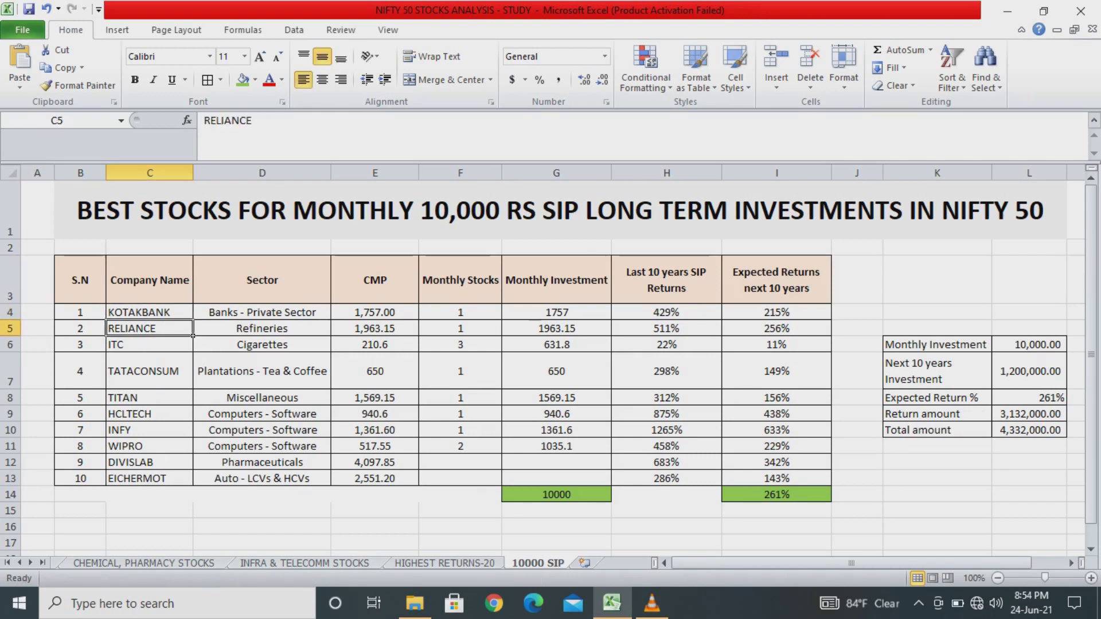
left_click(149, 312)
left_click(150, 344)
left_click(150, 312)
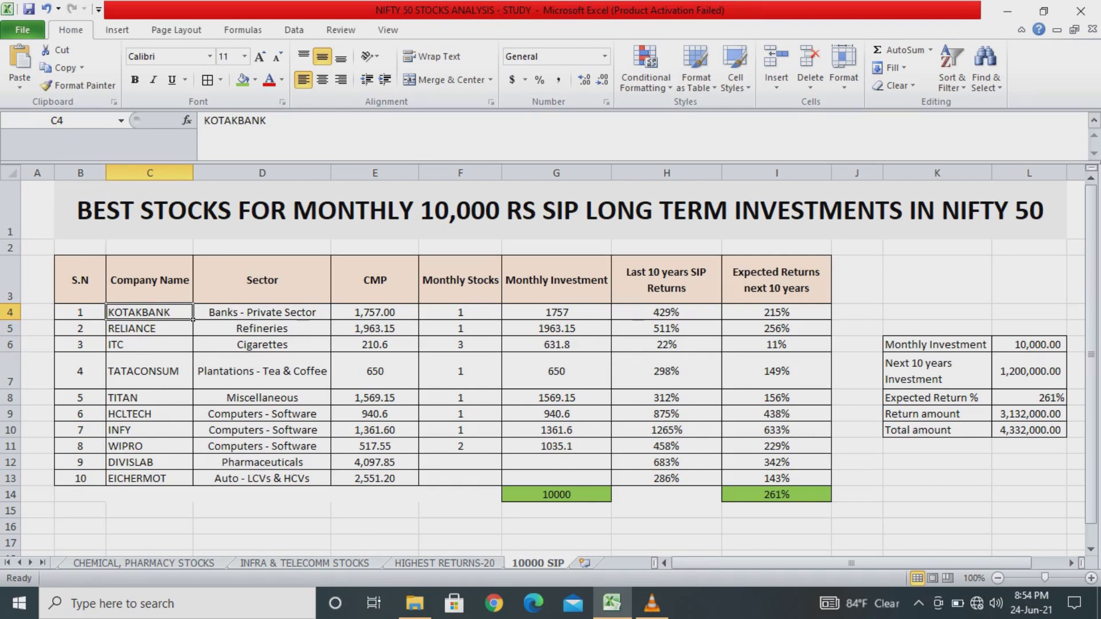
left_click(262, 328)
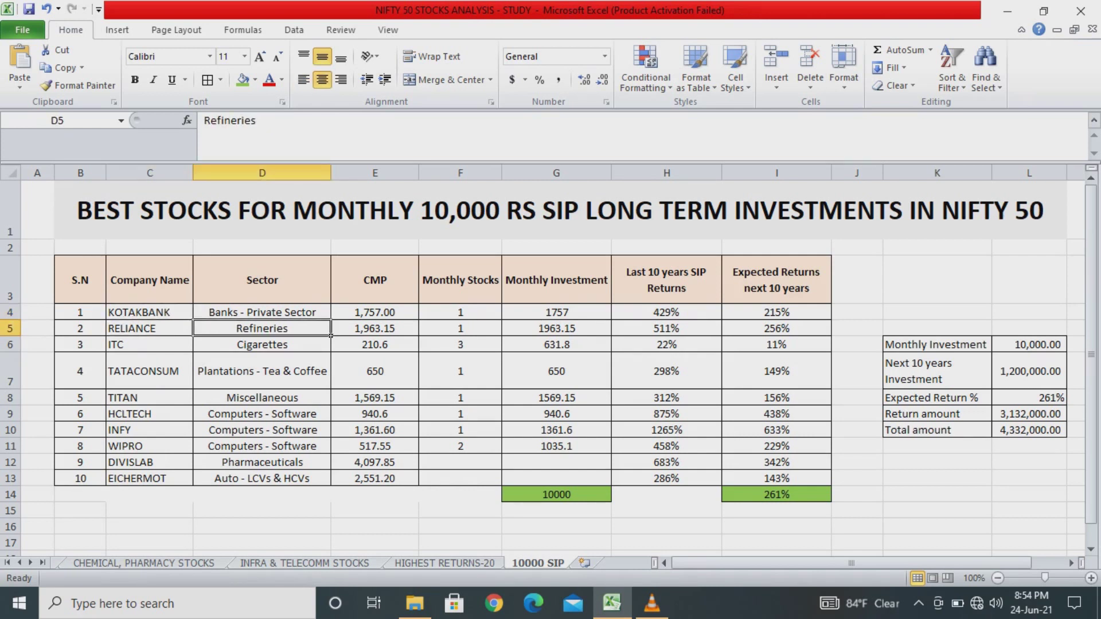
left_click(149, 328)
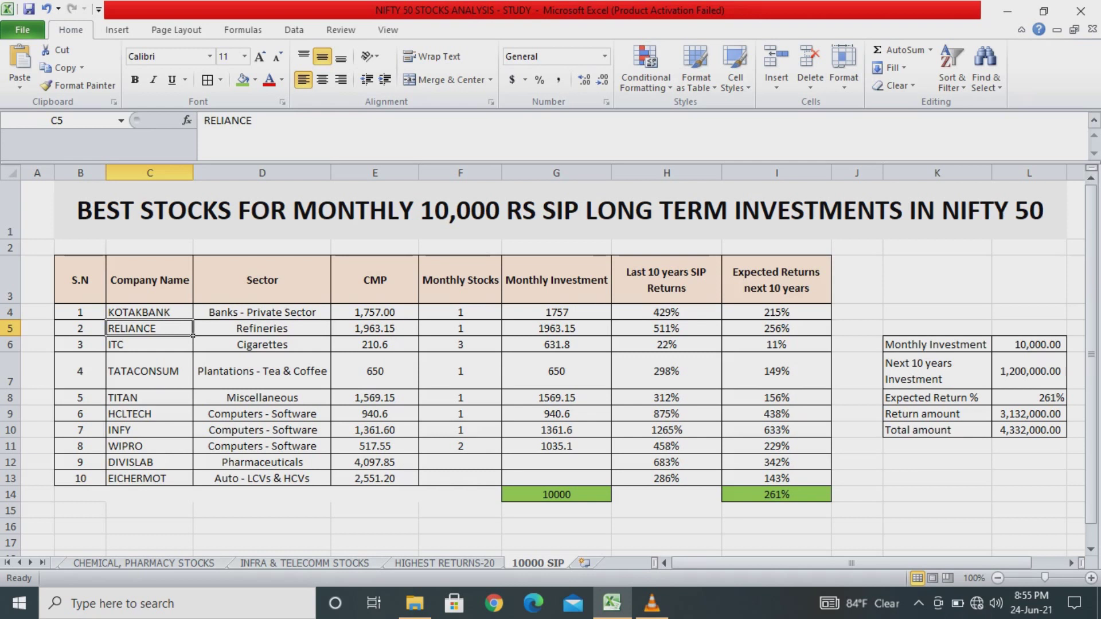
left_click(261, 344)
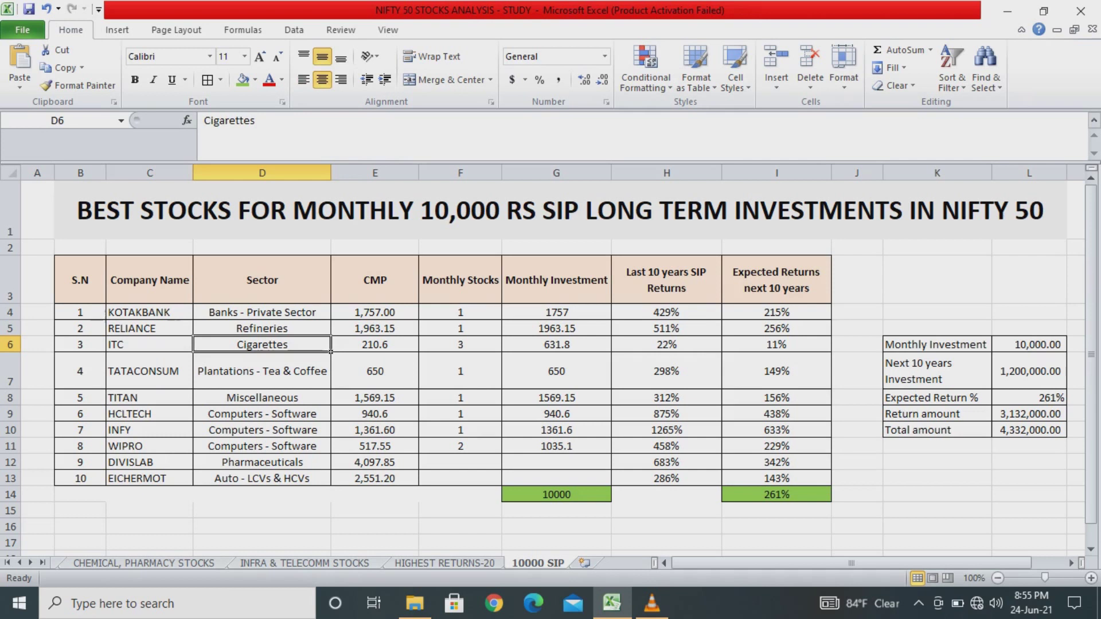
left_click(149, 344)
left_click_drag(261, 344, 149, 344)
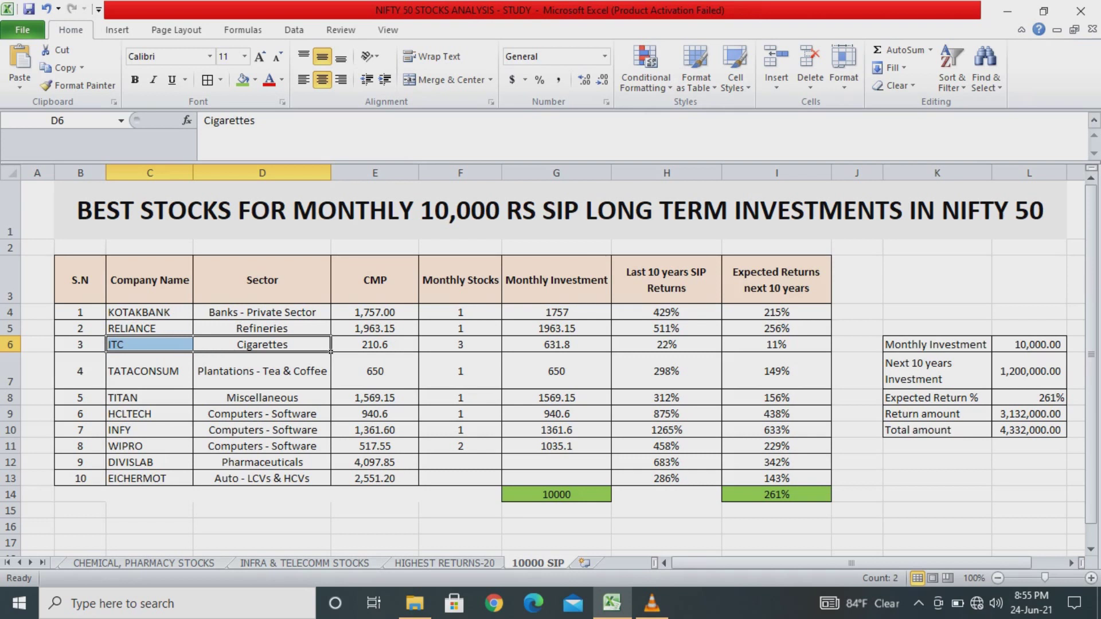
- Review the company name and sector entries for TATACONSUM and TITAN
left_click(149, 370)
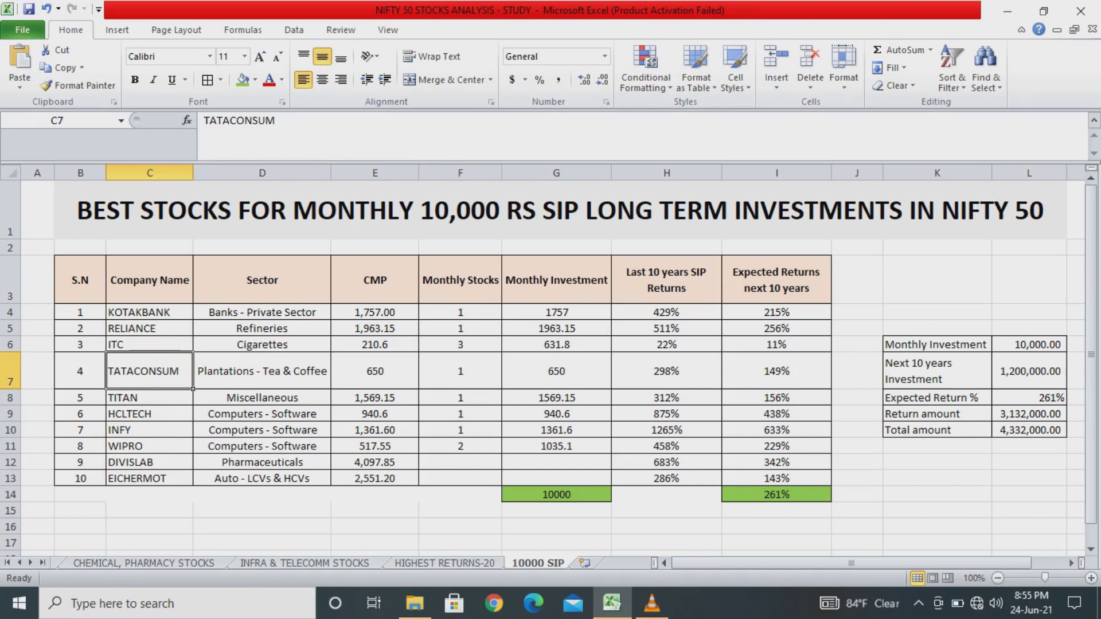
left_click(262, 370)
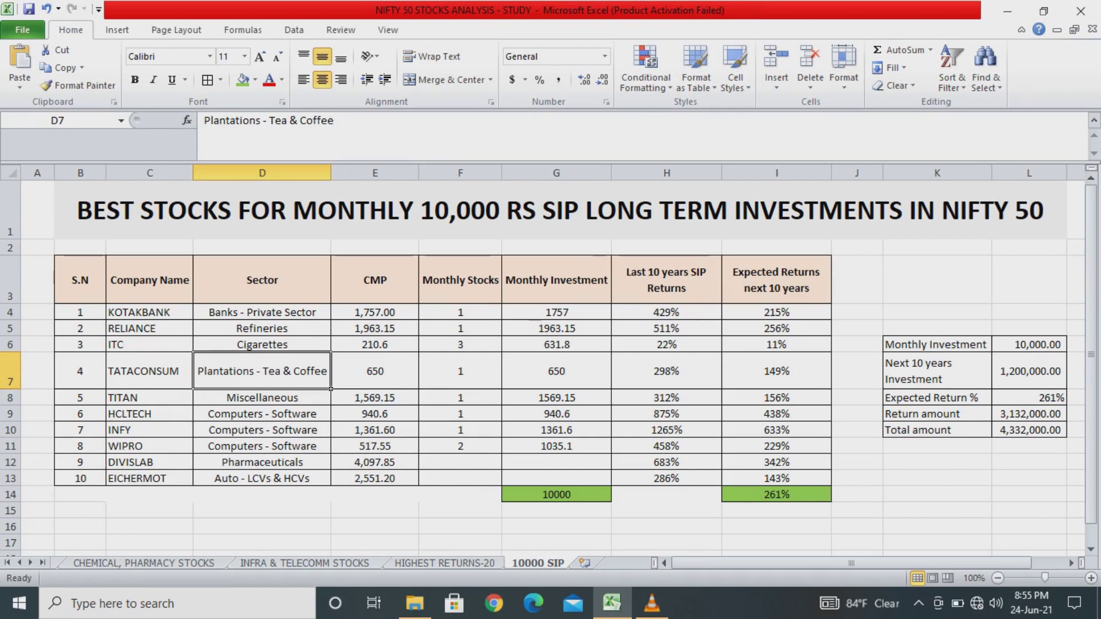
left_click(149, 370)
left_click(262, 371)
left_click(150, 371)
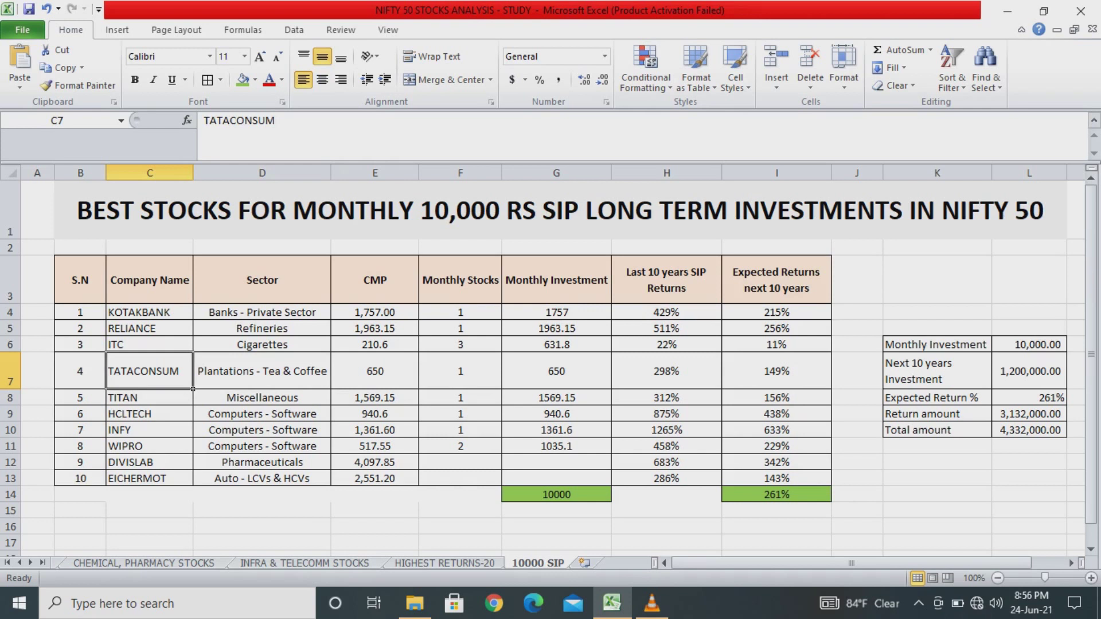
left_click(149, 398)
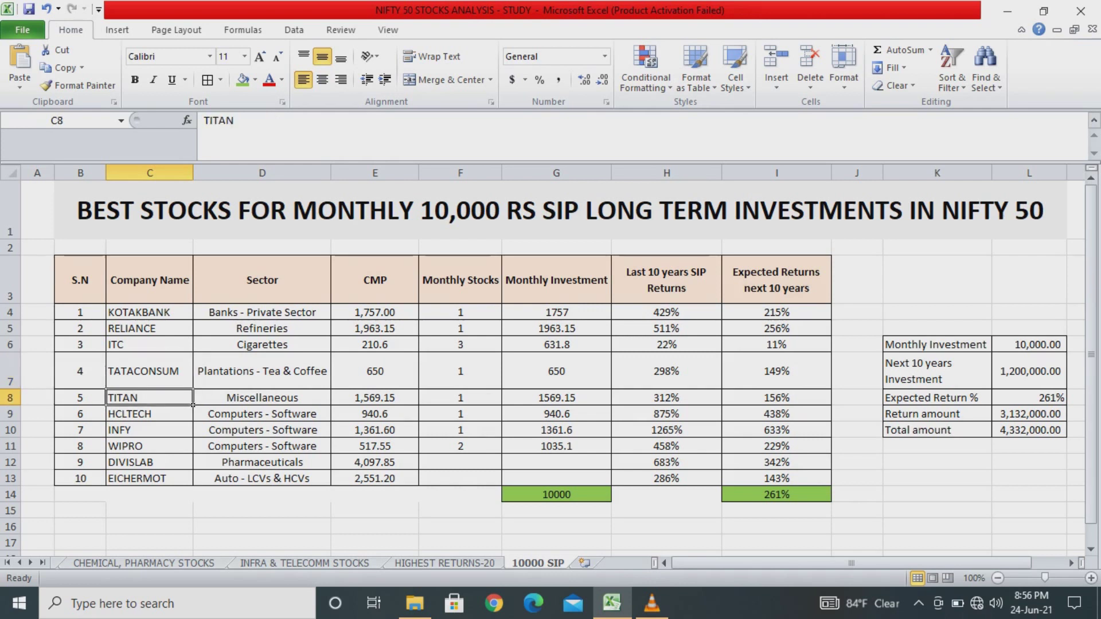
left_click(149, 414)
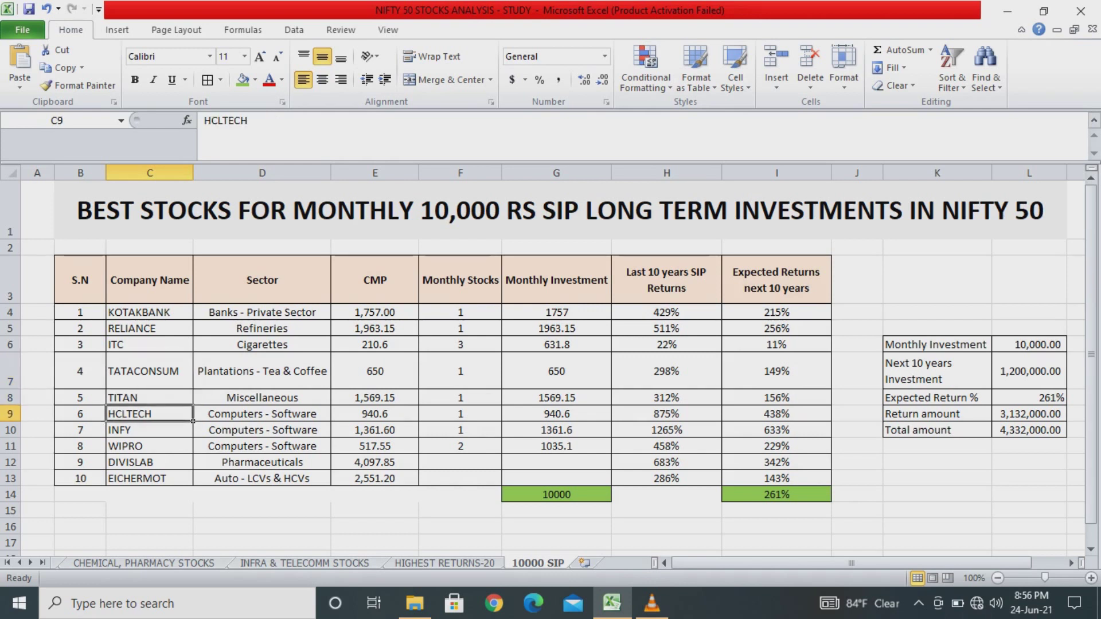
left_click(149, 398)
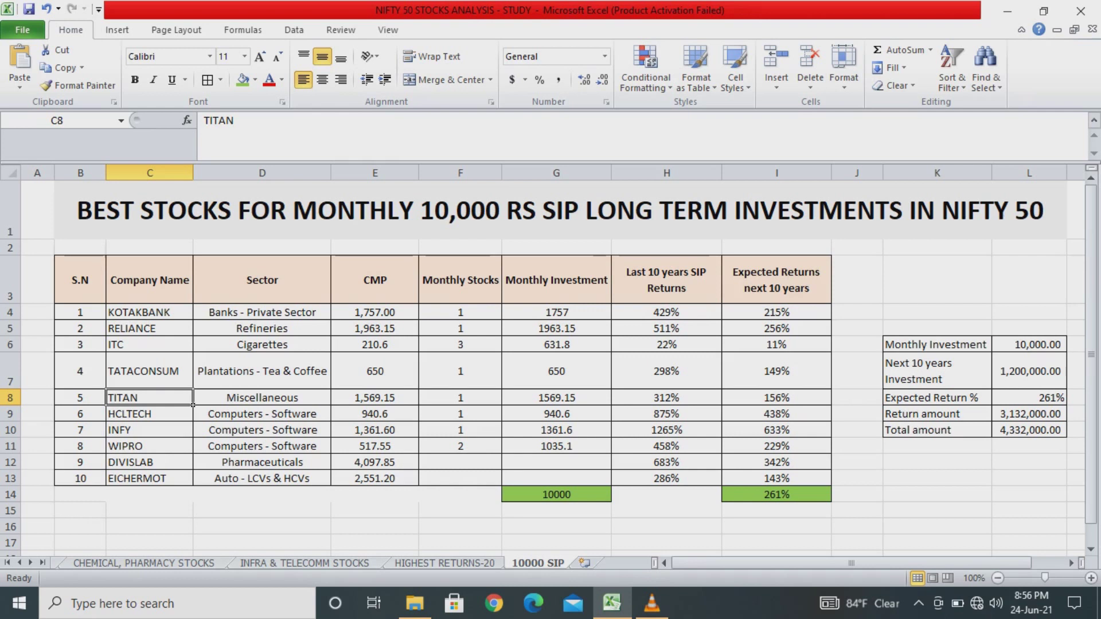
left_click(261, 398)
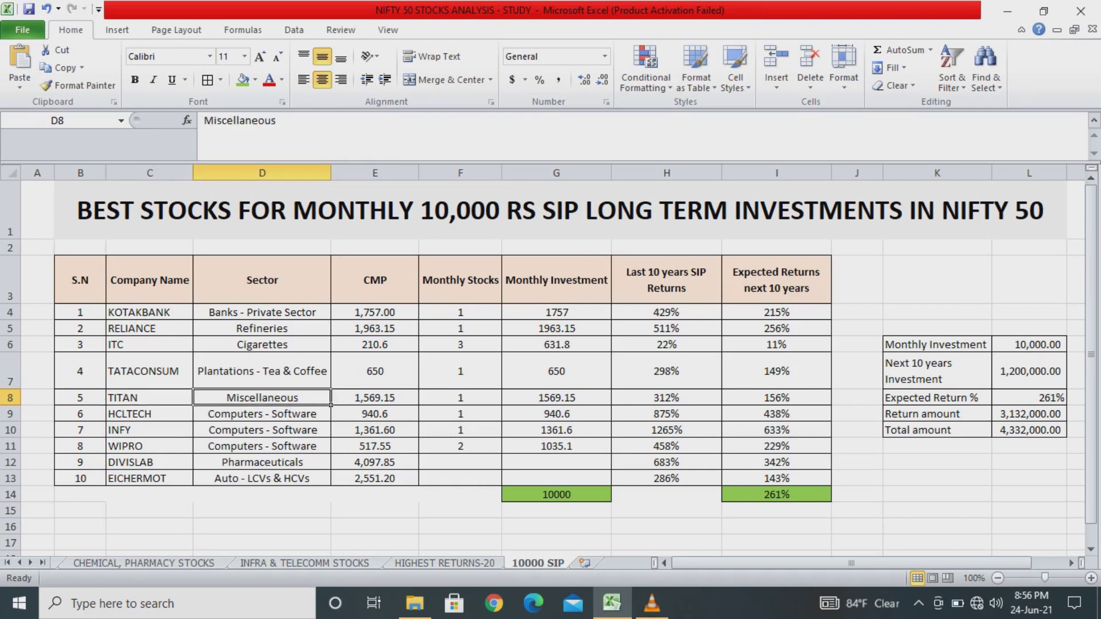
- Go through the company name and sector cells of the software stocks HCLTECH, INFY and WIPRO
left_click(149, 413)
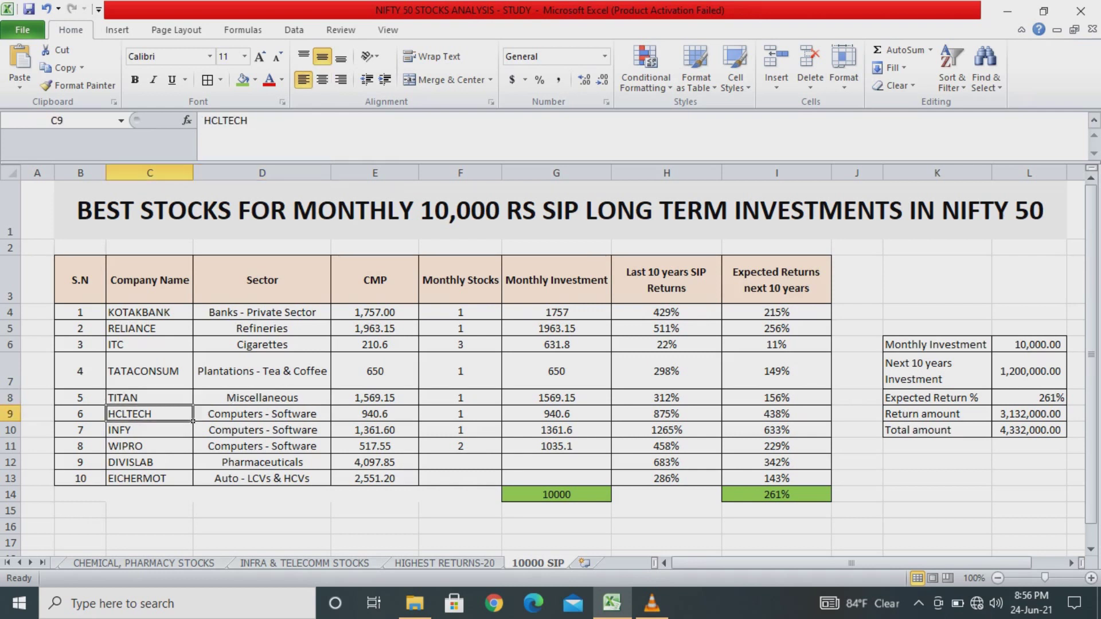
left_click(262, 414)
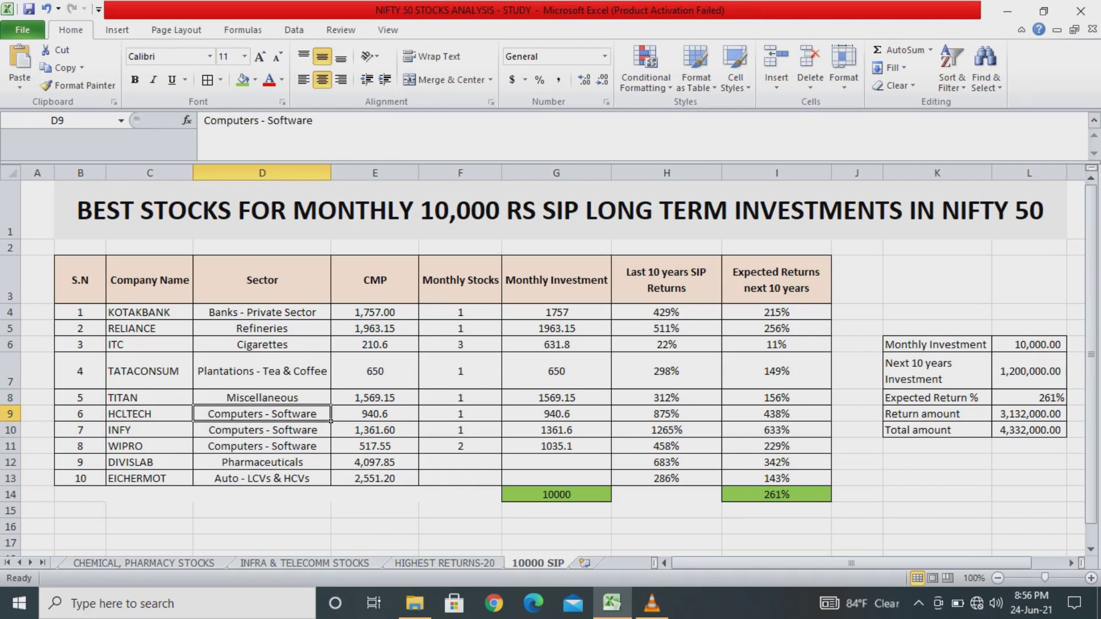
left_click(149, 429)
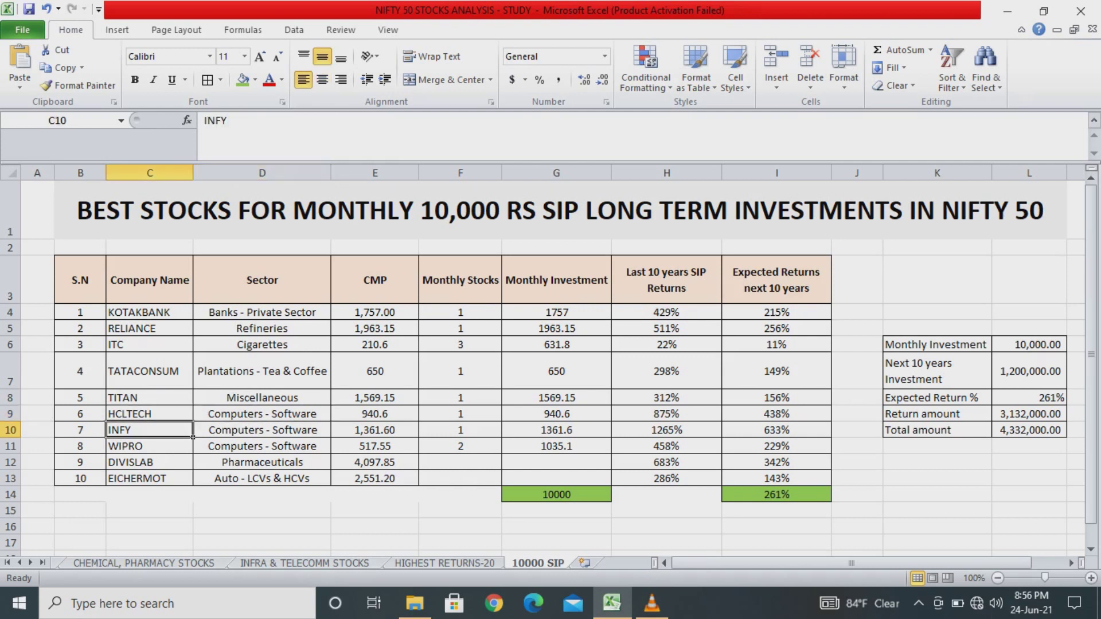
left_click(261, 429)
left_click(150, 446)
left_click(261, 446)
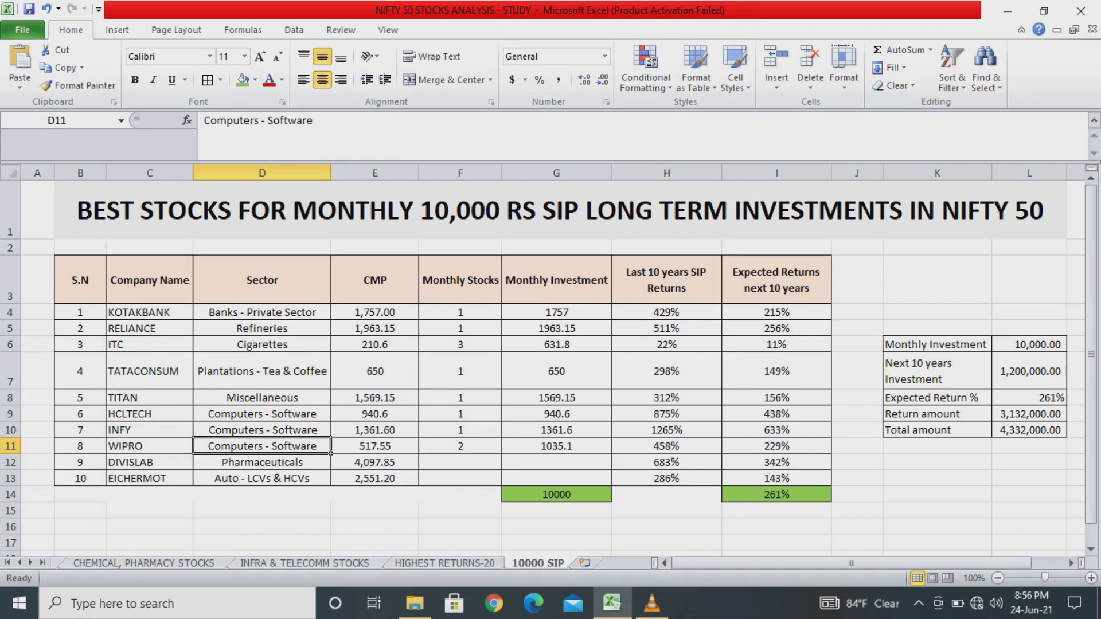
- Check the names and sectors of DIVISLAB and EICHERMOT, and highlight both company names together
left_click(149, 461)
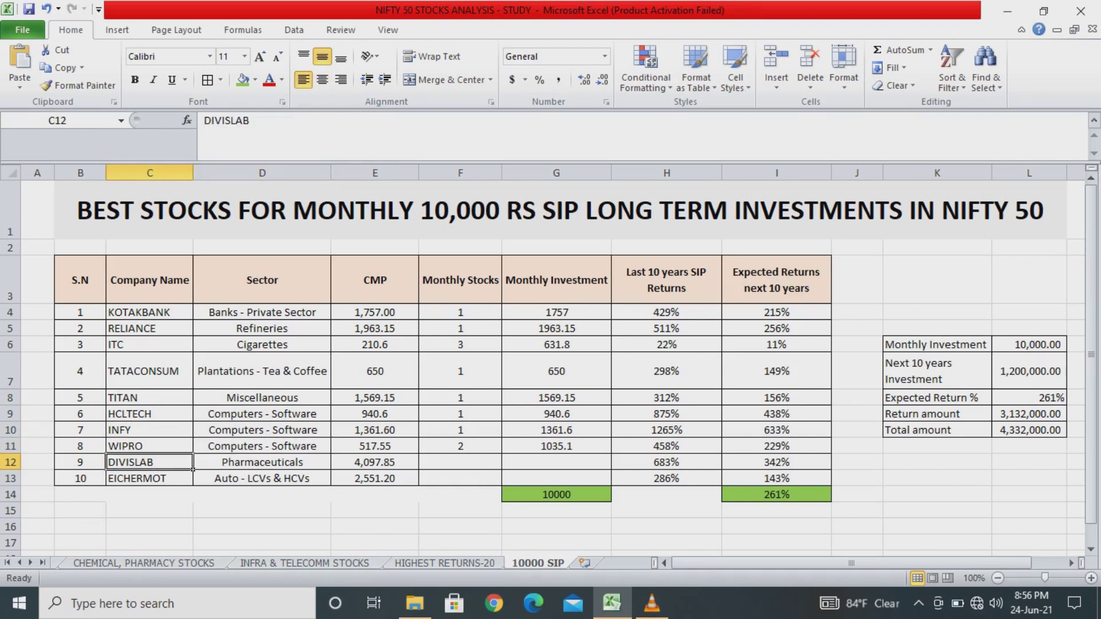
left_click(261, 462)
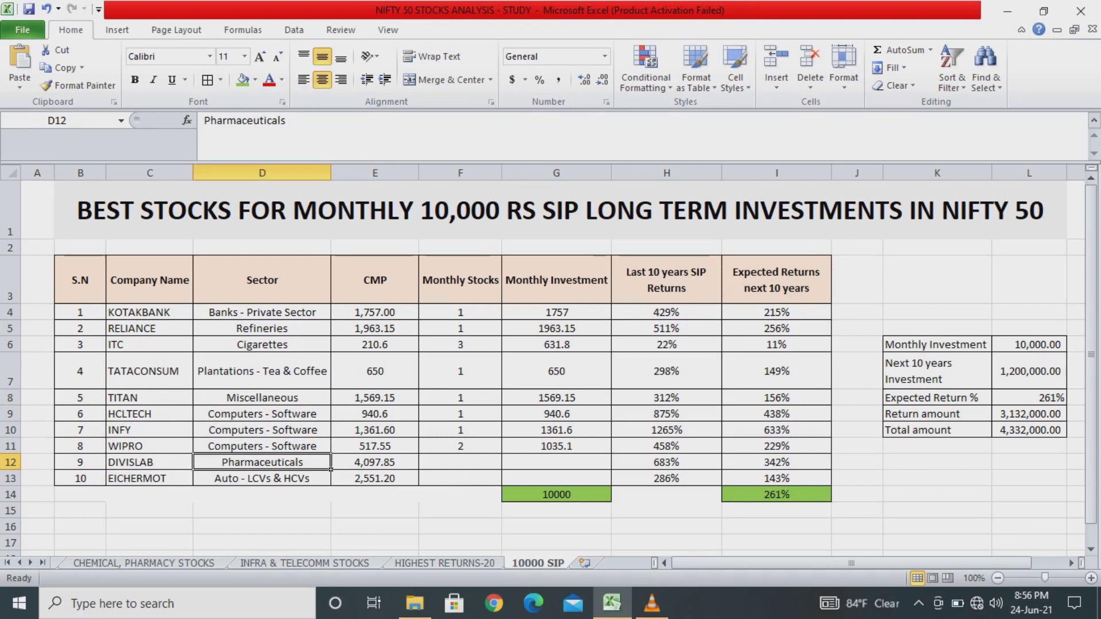
left_click(149, 478)
left_click(262, 478)
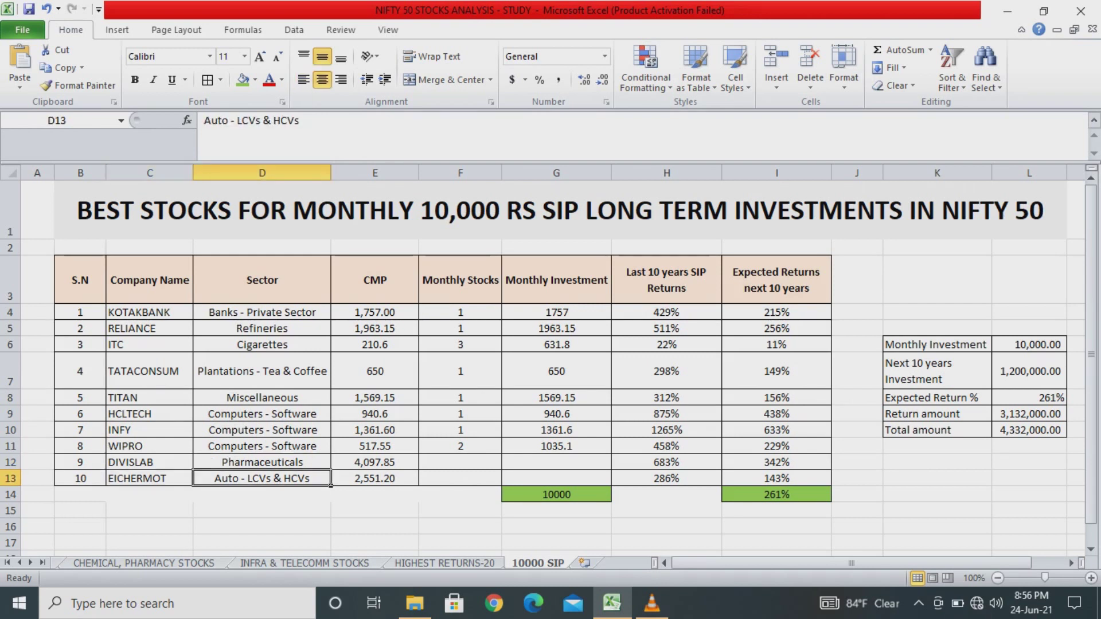
left_click_drag(149, 462, 149, 478)
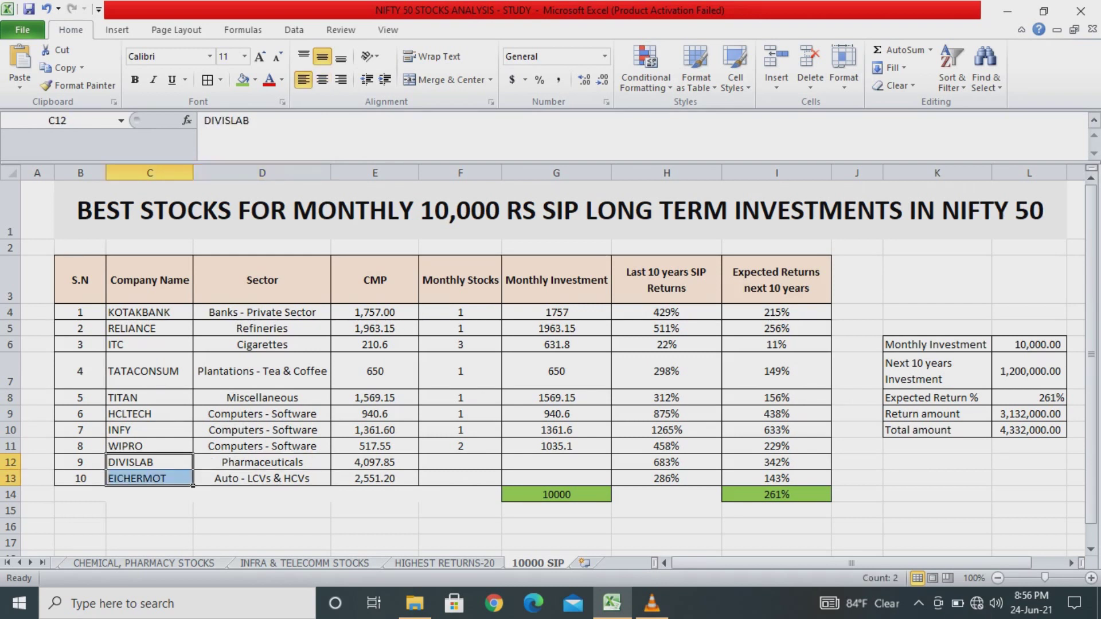
left_click(374, 495)
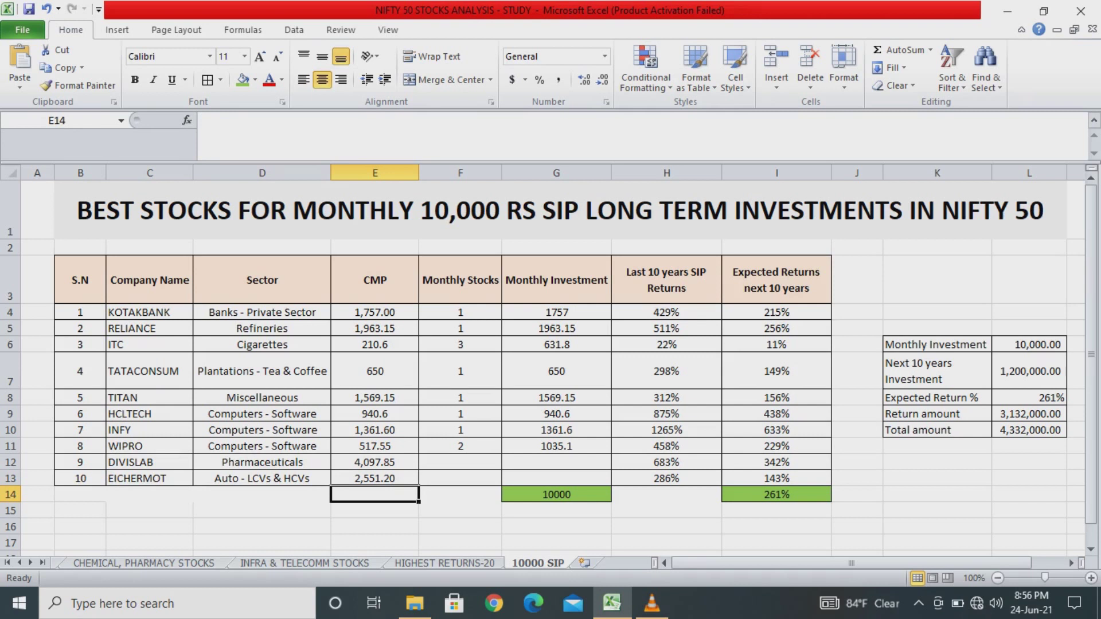
- Examine the names, CMP, monthly stocks, monthly investment and last 10 years SIP returns for the stocks from KOTAKBANK through WIPRO
left_click_drag(149, 446, 149, 312)
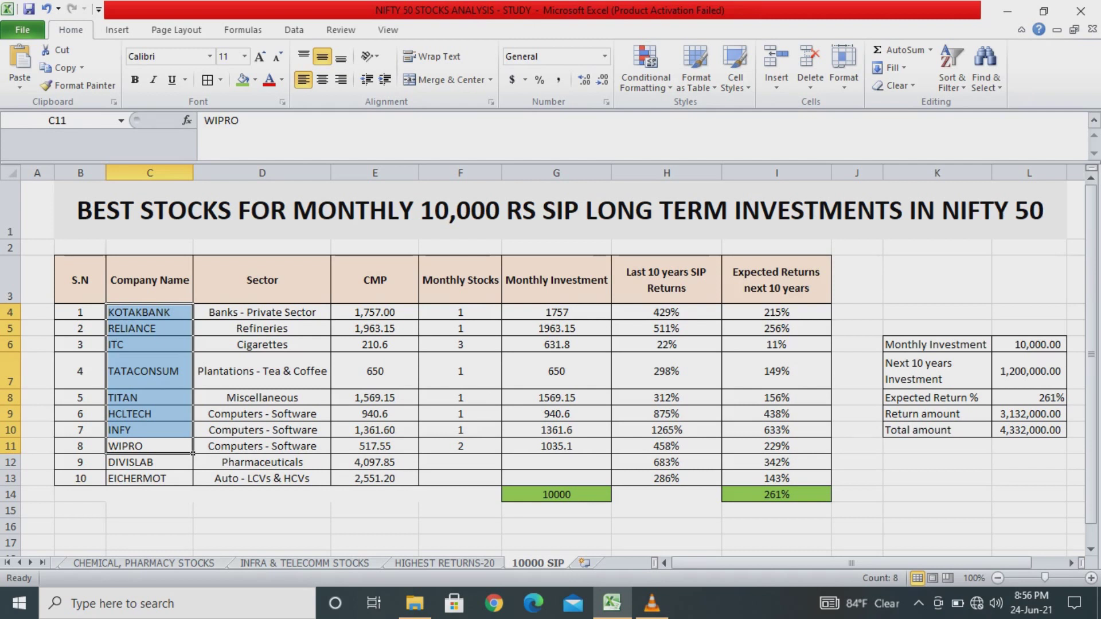
left_click_drag(460, 312, 460, 446)
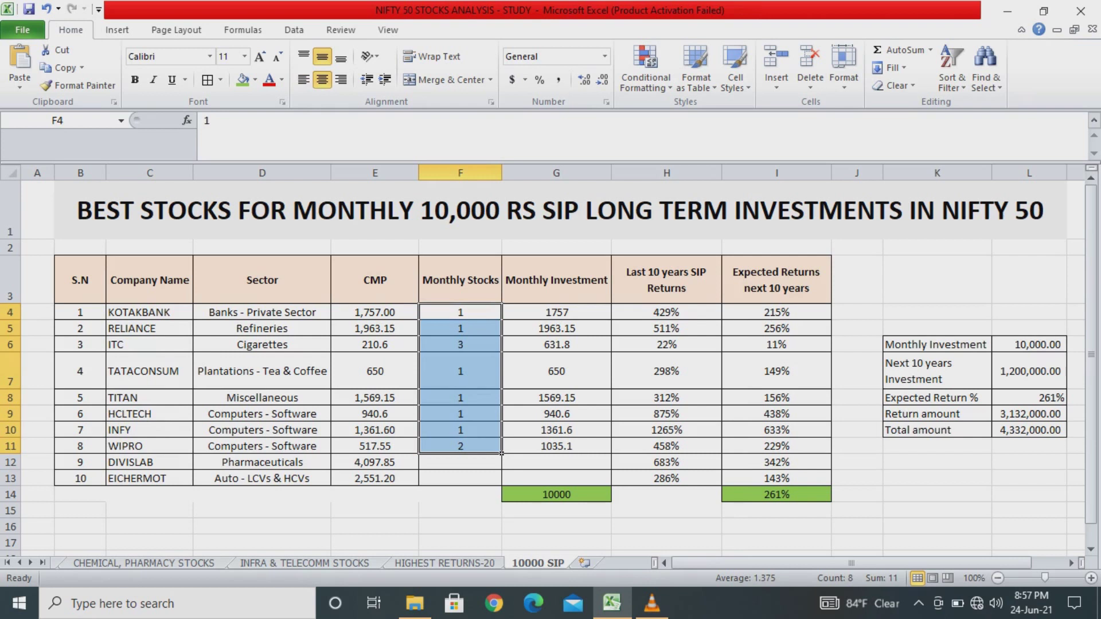
left_click_drag(556, 311, 556, 446)
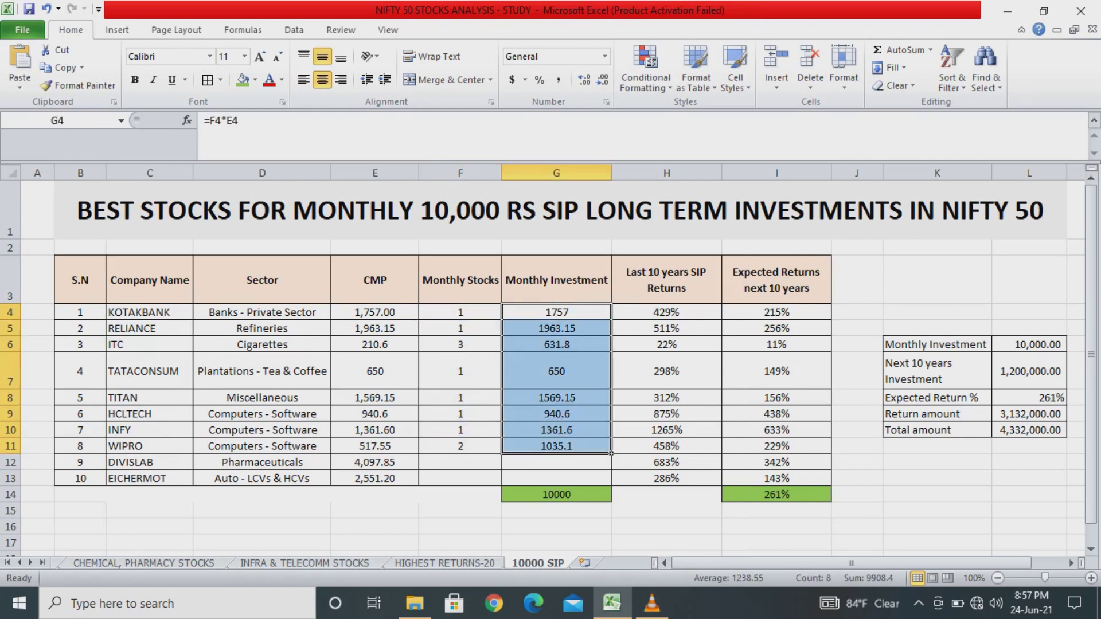
left_click(460, 462)
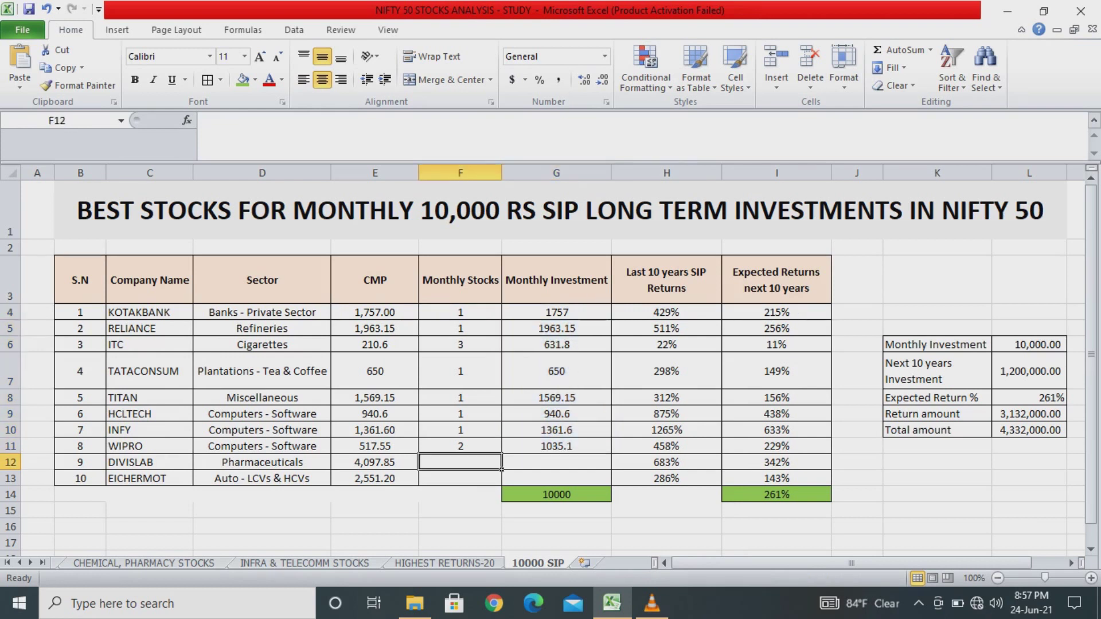
left_click_drag(149, 446, 149, 328)
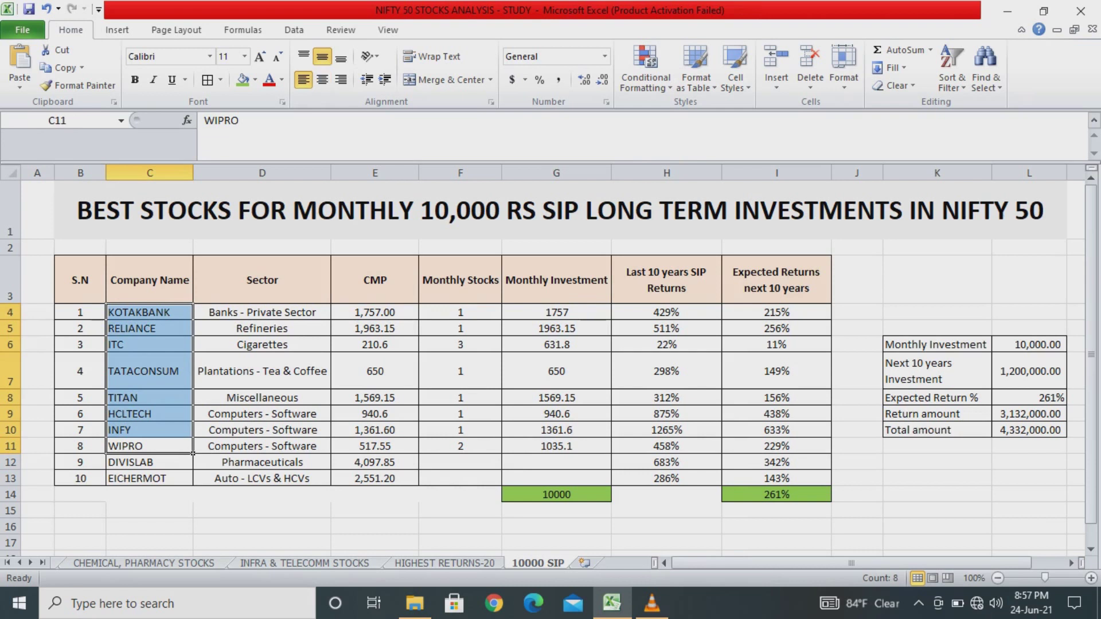
left_click_drag(374, 312, 375, 445)
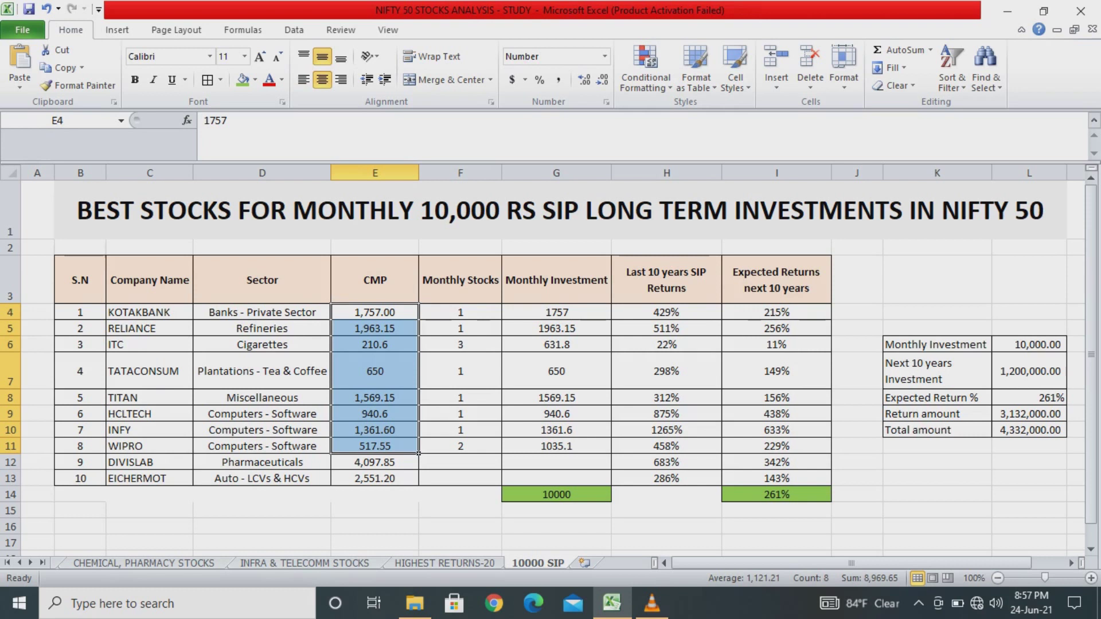
left_click_drag(459, 312, 461, 446)
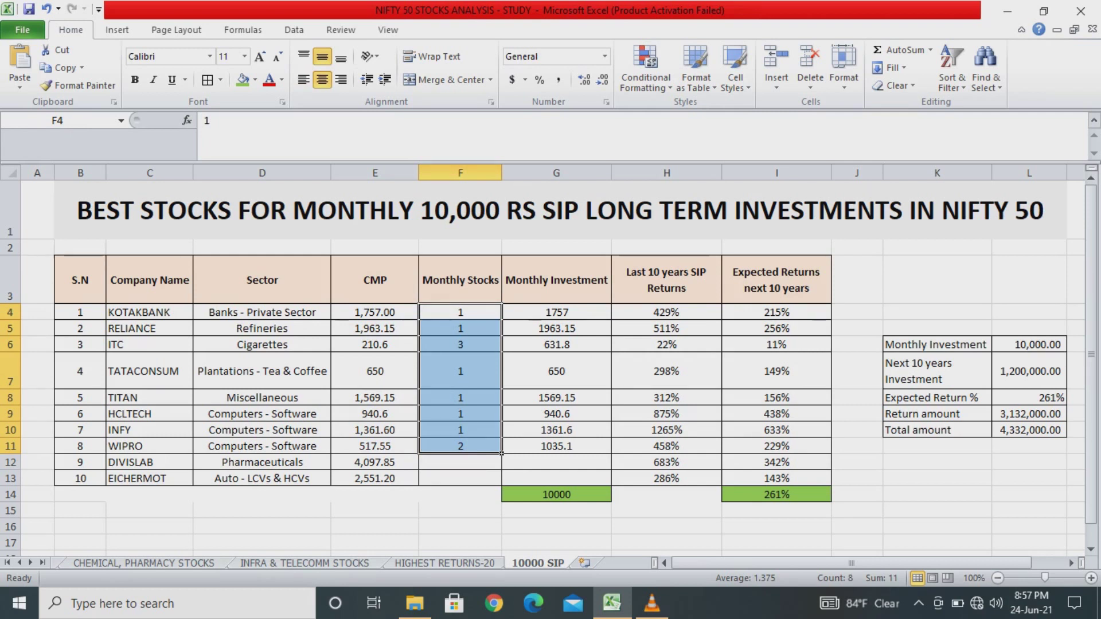
left_click_drag(666, 312, 666, 446)
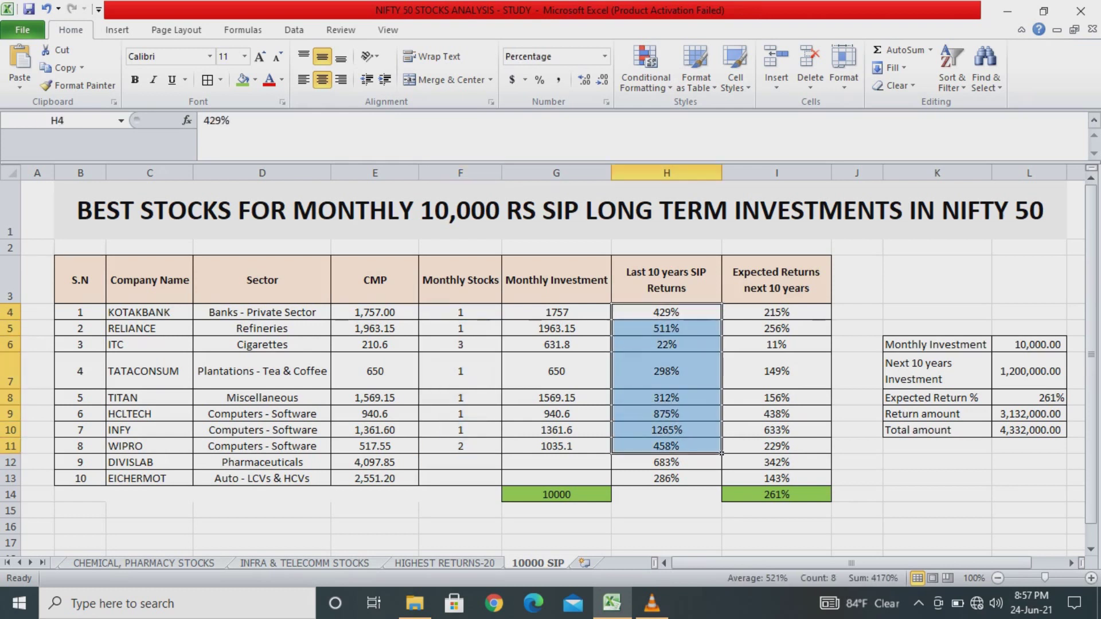
- Go through the complete rows of the eight stocks from KOTAKBANK to WIPRO one at a time
left_click(17, 315)
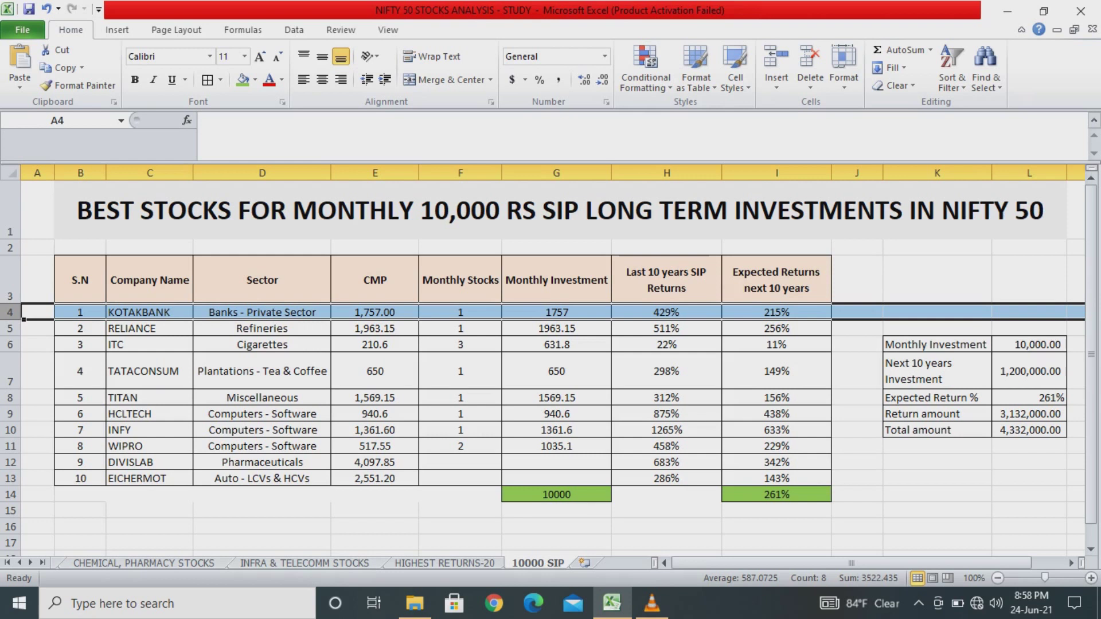
left_click(10, 328)
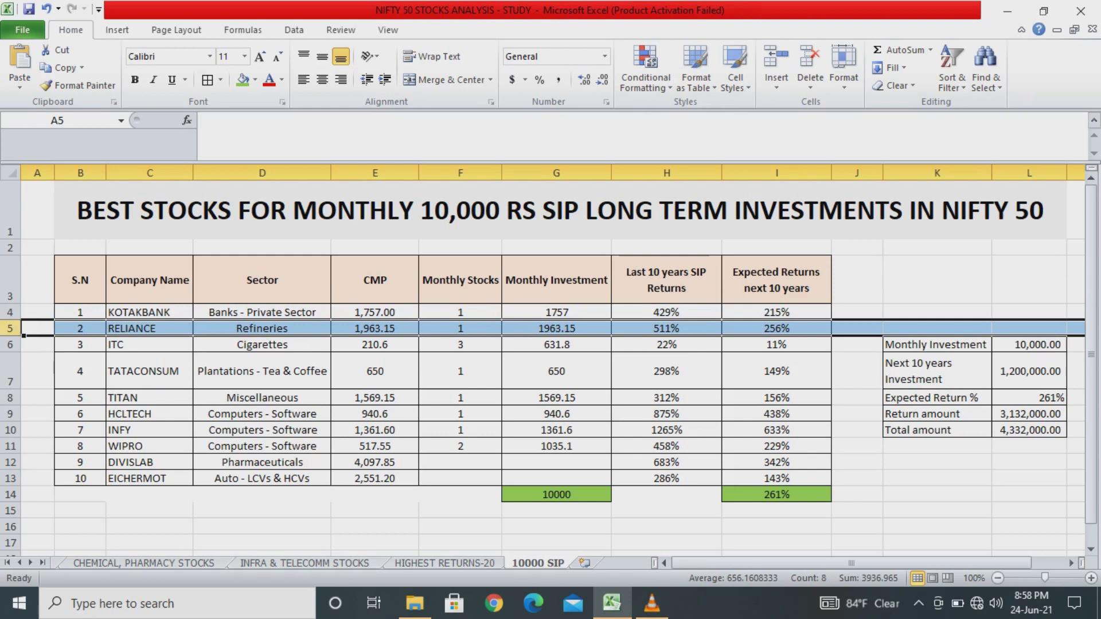
left_click(10, 344)
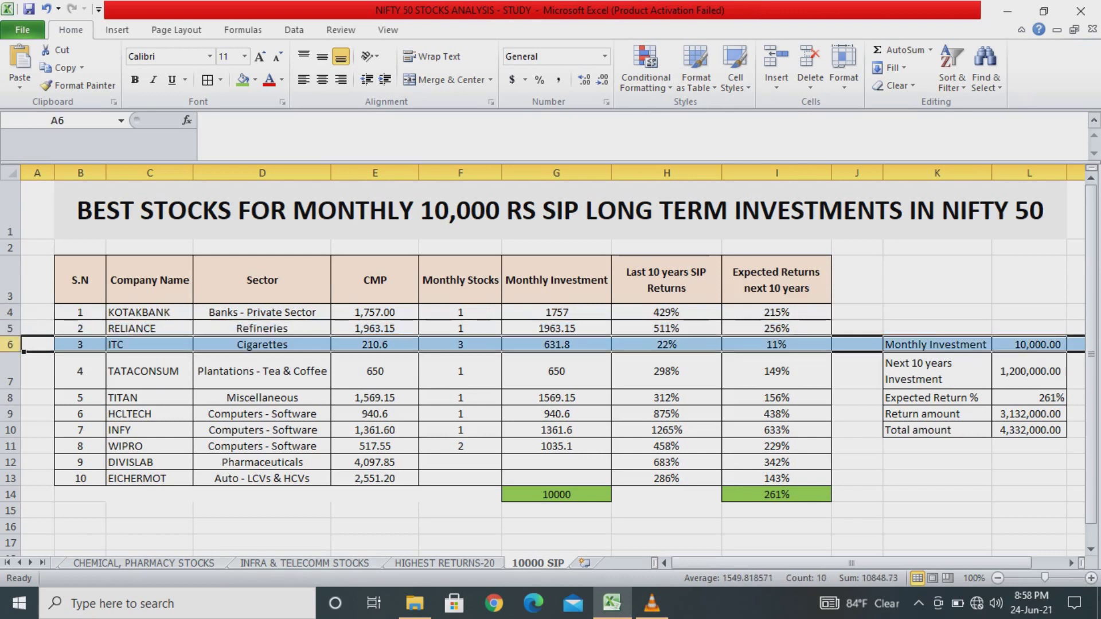
left_click(10, 371)
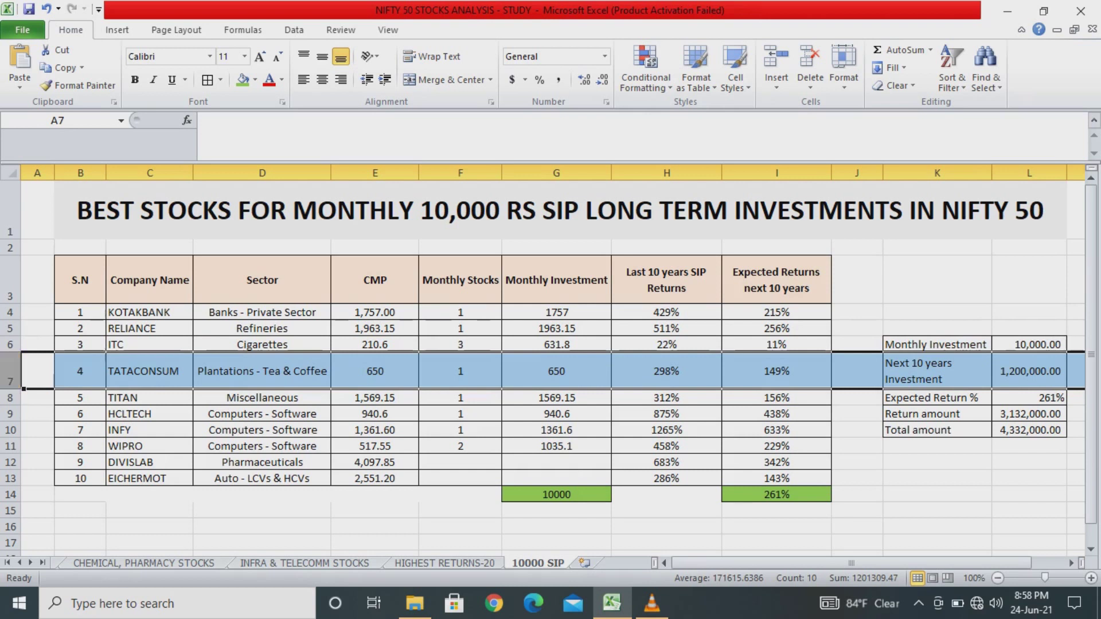
left_click(9, 397)
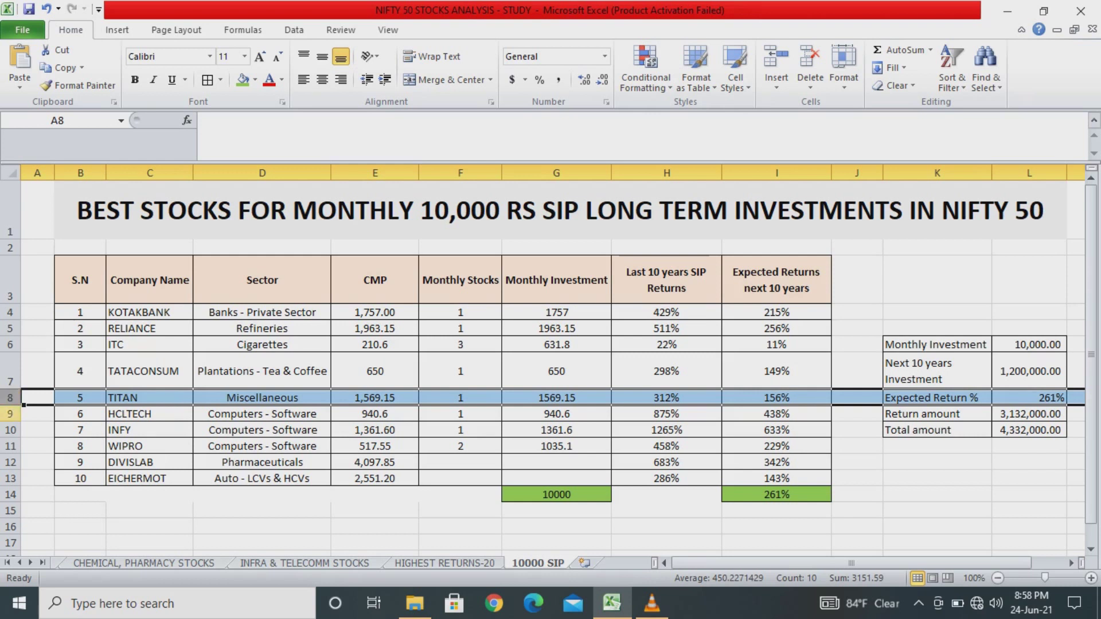
left_click(10, 413)
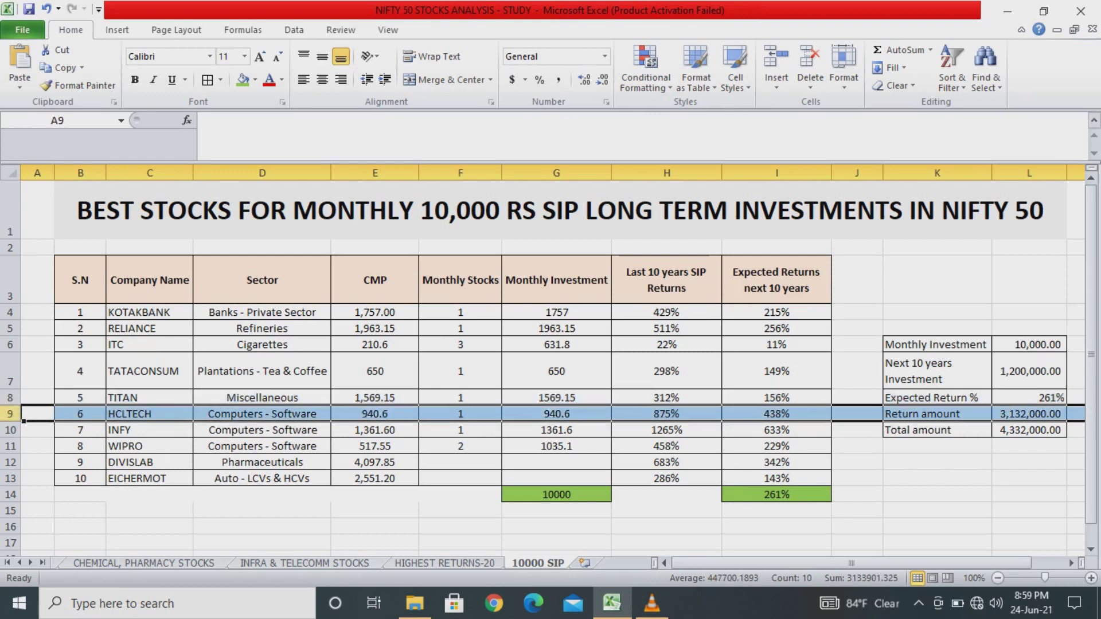
left_click(10, 430)
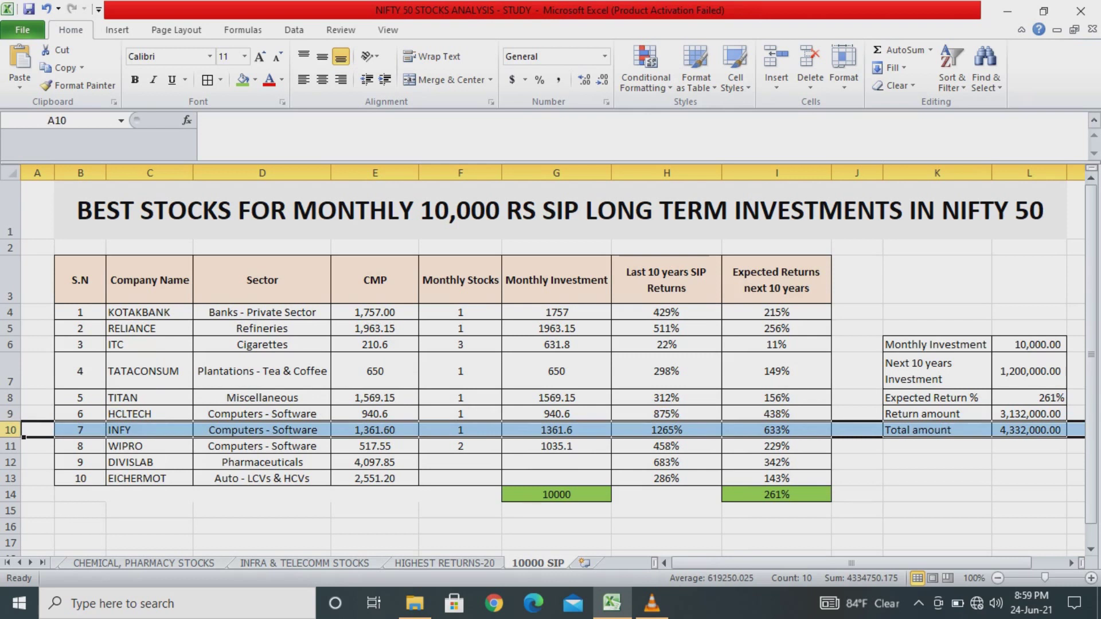
left_click(10, 446)
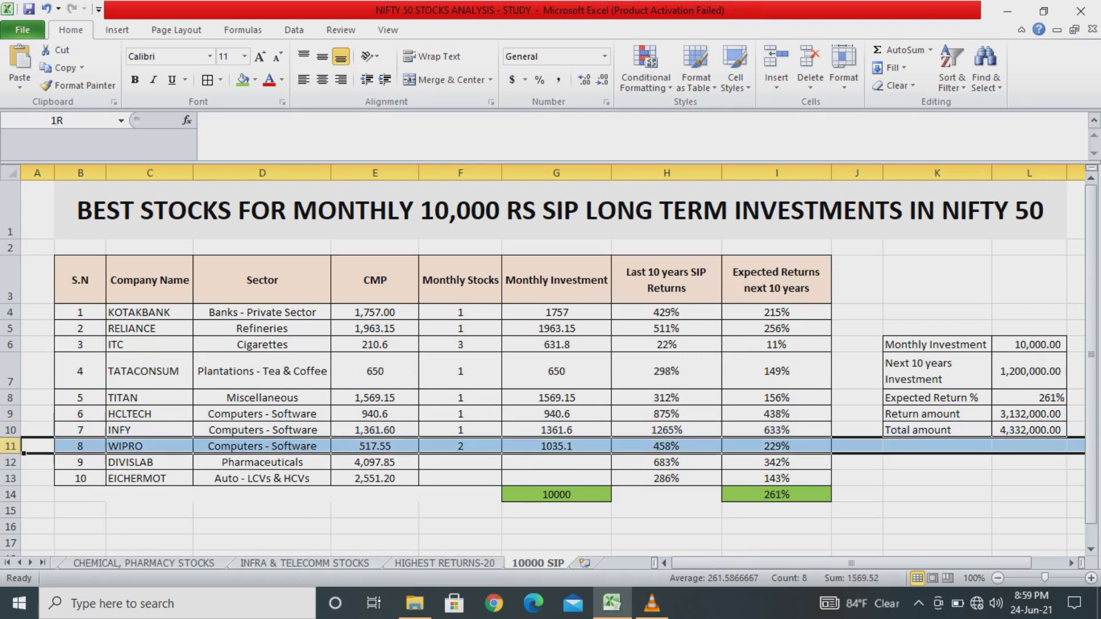
- Check the average of the last 10 years SIP returns from KOTAKBANK through WIPRO and enter 521% in H14
left_click_drag(665, 446, 665, 313)
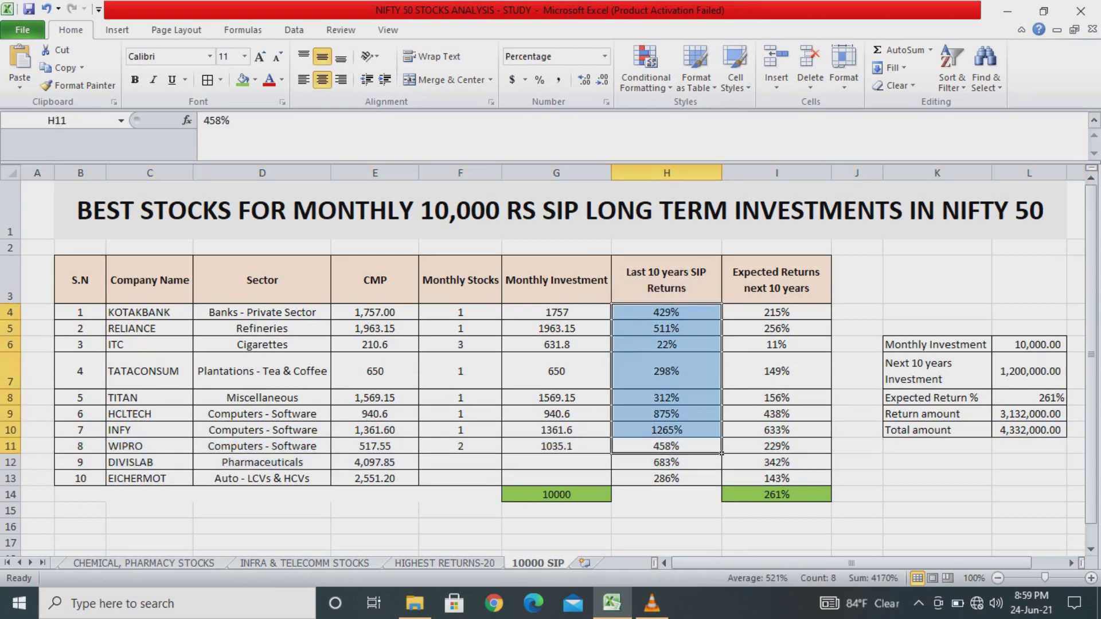
left_click(666, 494)
type("521")
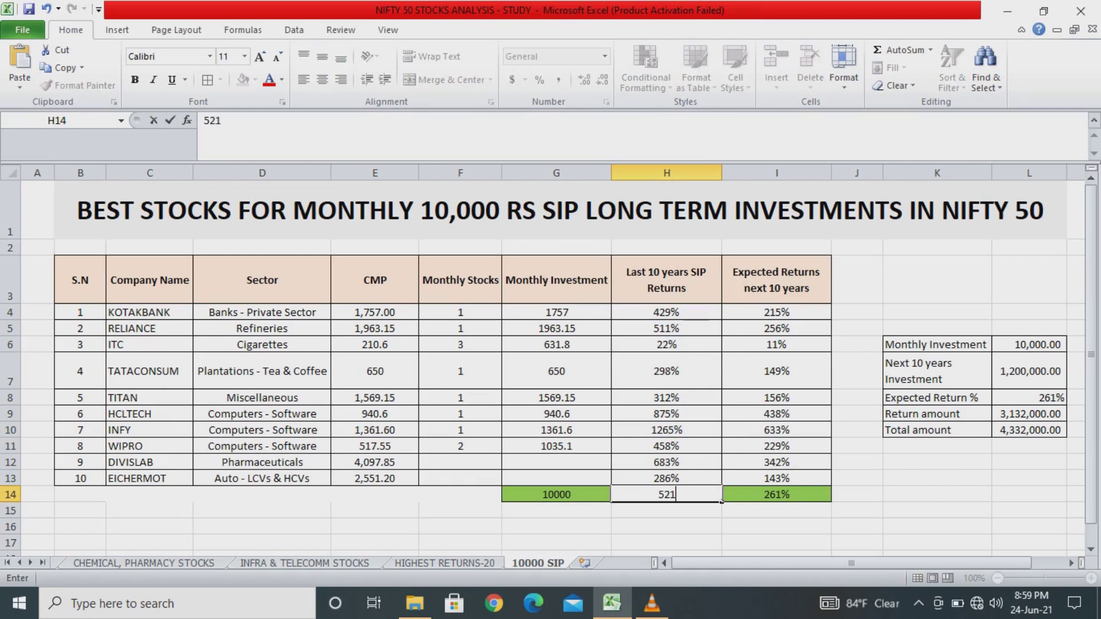
type("%")
left_click(776, 526)
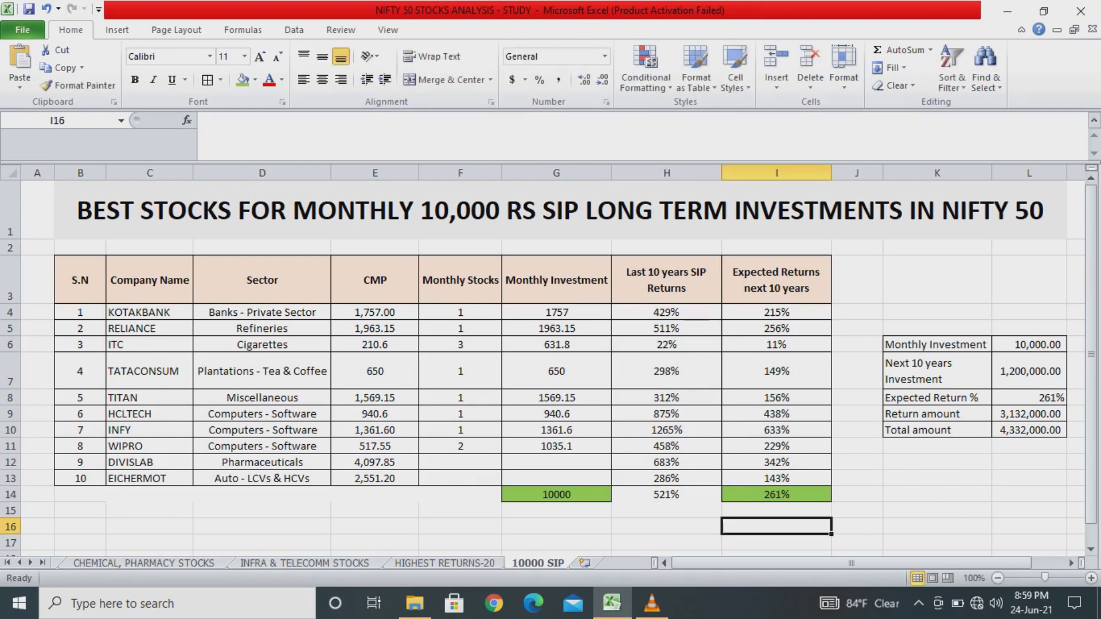
- Copy the green bordered formatting of the expected returns average in I14 onto cell H14
left_click(777, 495)
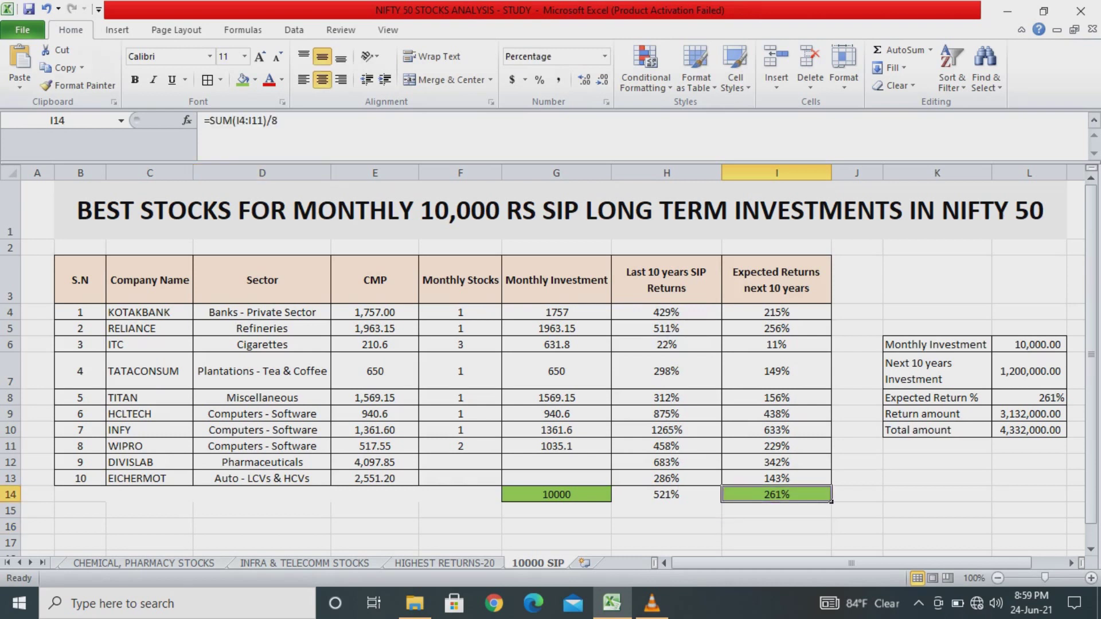
left_click(78, 85)
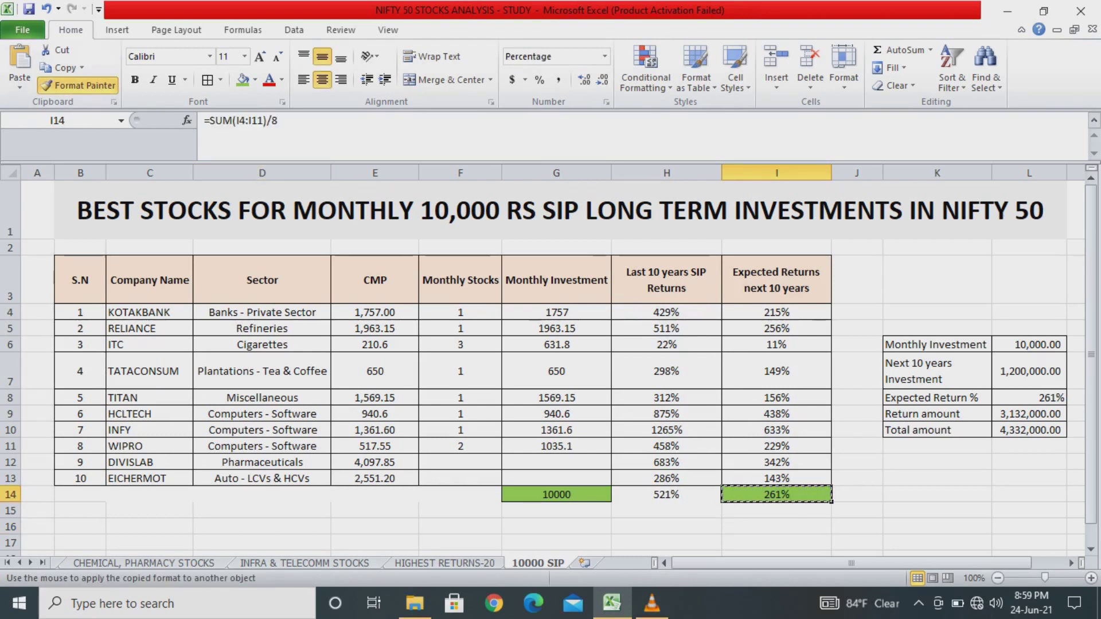
left_click(666, 494)
left_click(776, 553)
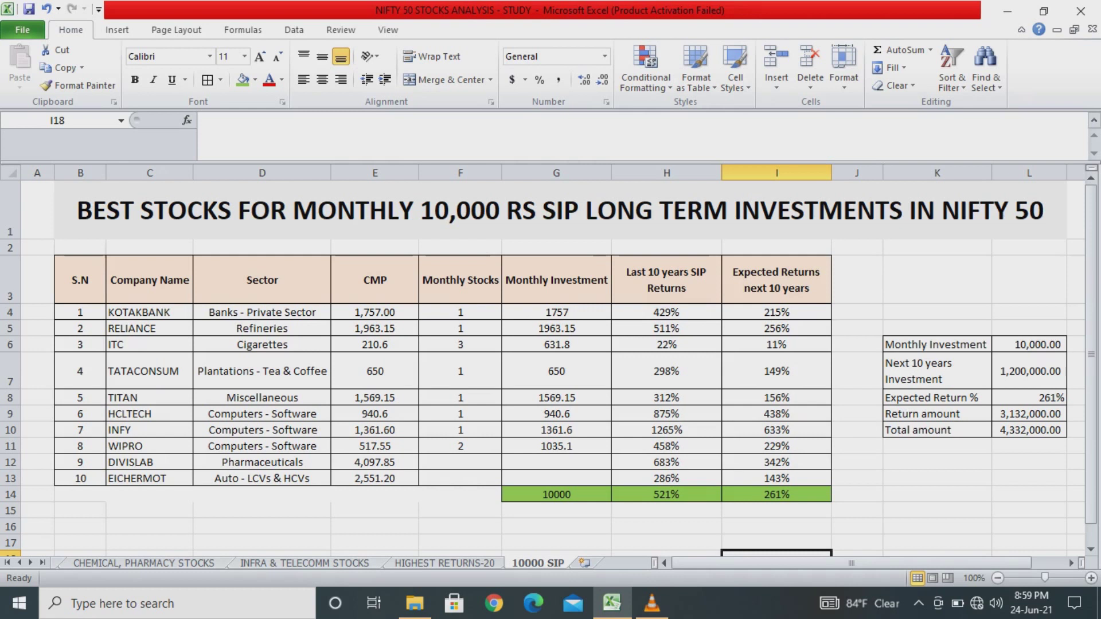
left_click(857, 510)
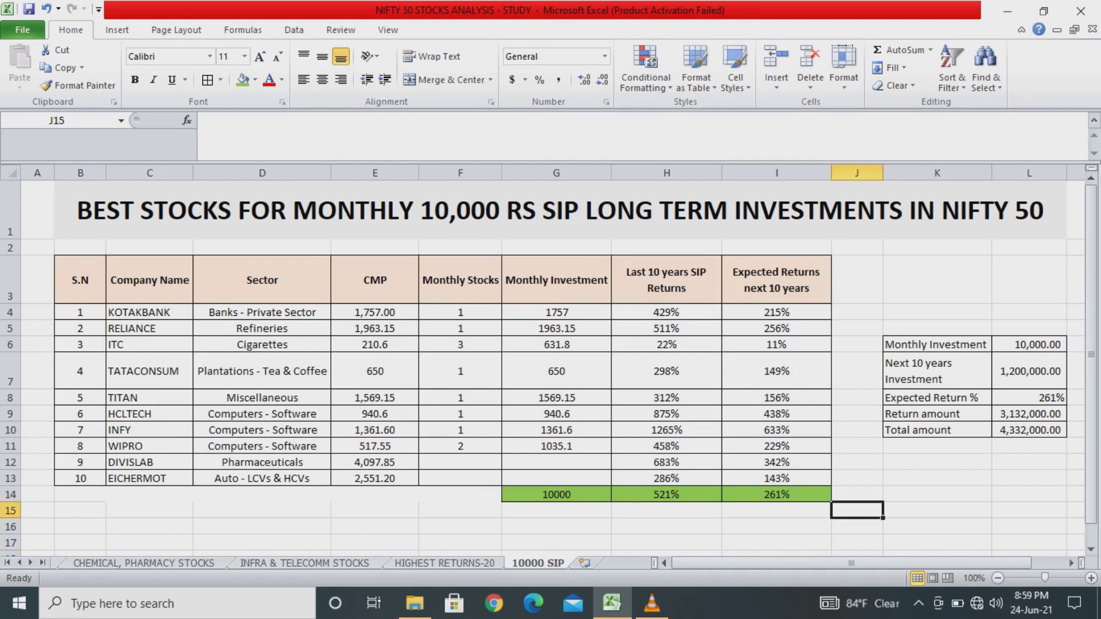
- Compare the last 10 years SIP returns with the expected returns for the next 10 years, including the averages in row 14
left_click_drag(666, 312, 666, 477)
left_click_drag(777, 312, 777, 478)
left_click(937, 477)
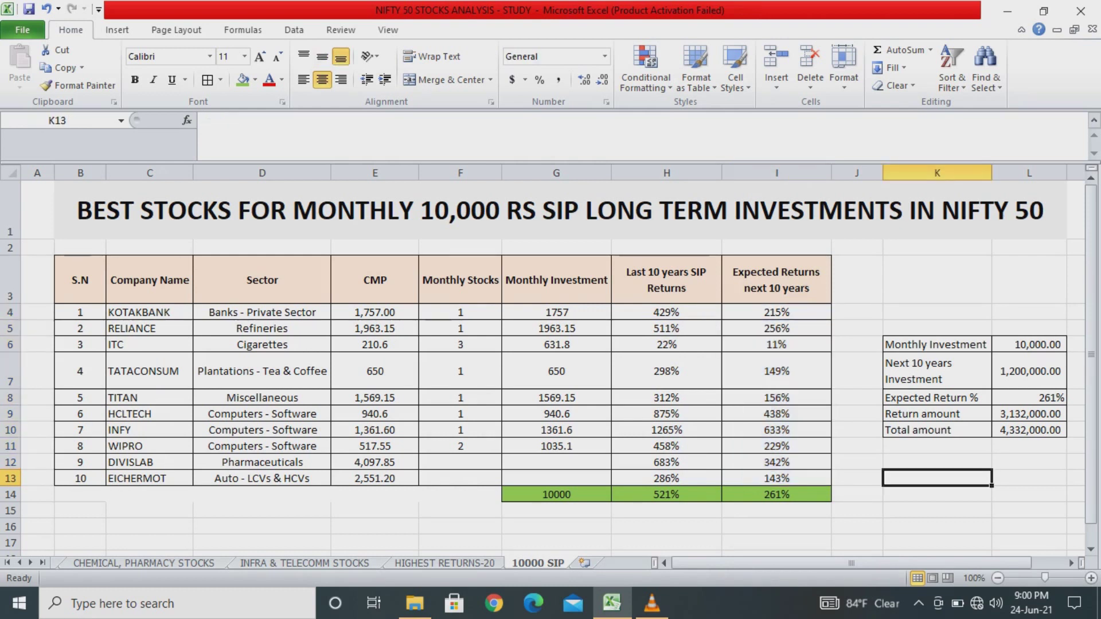
left_click_drag(776, 312, 776, 478)
left_click(665, 494)
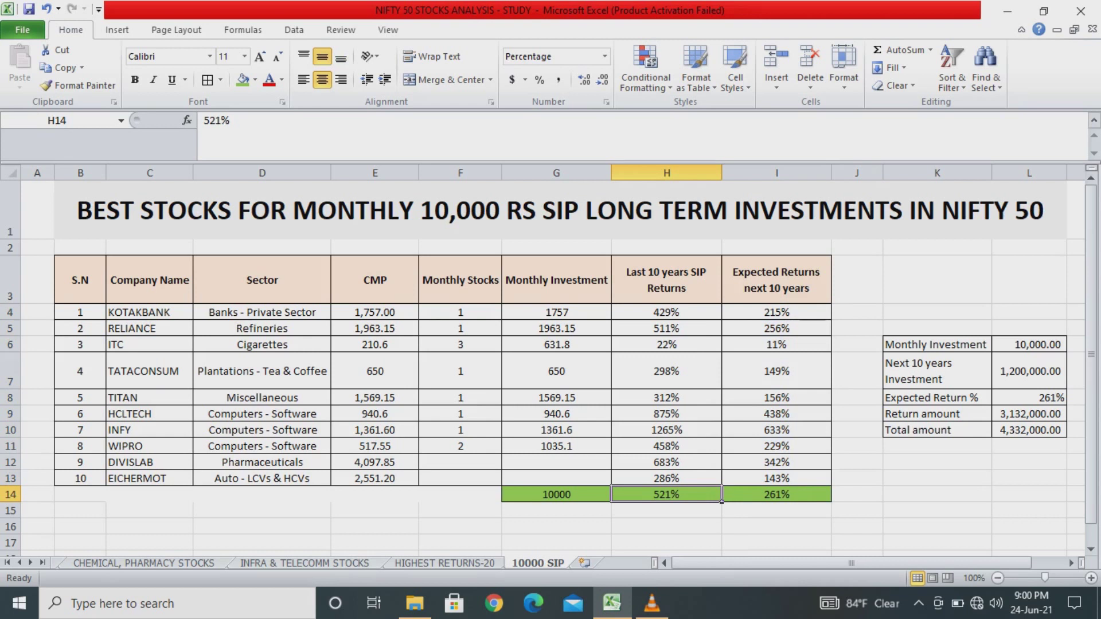
left_click(776, 494)
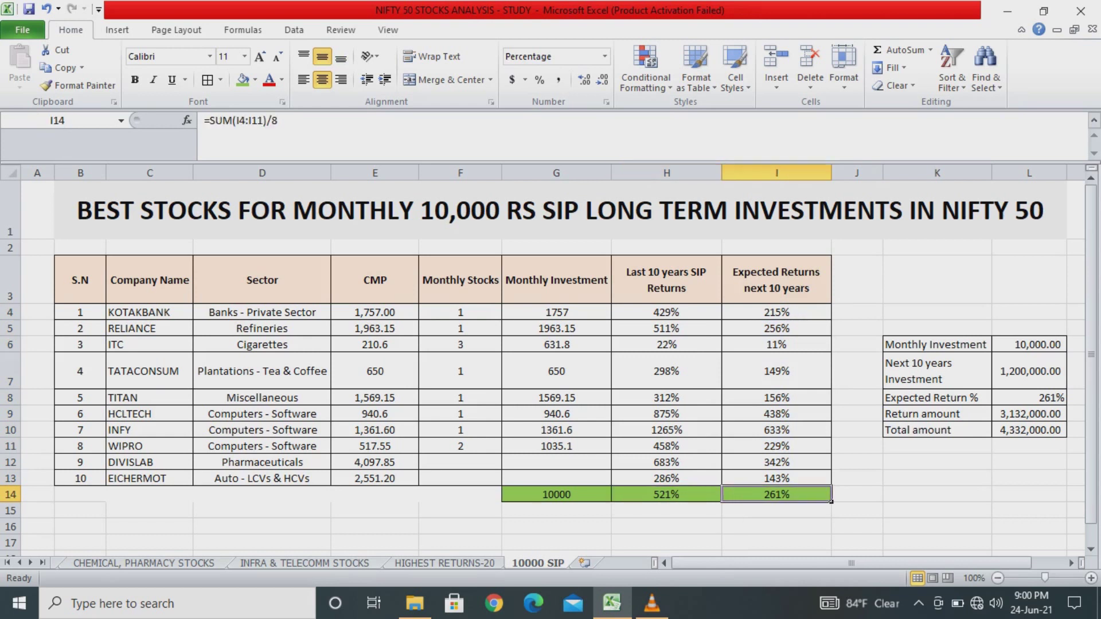
left_click(665, 495)
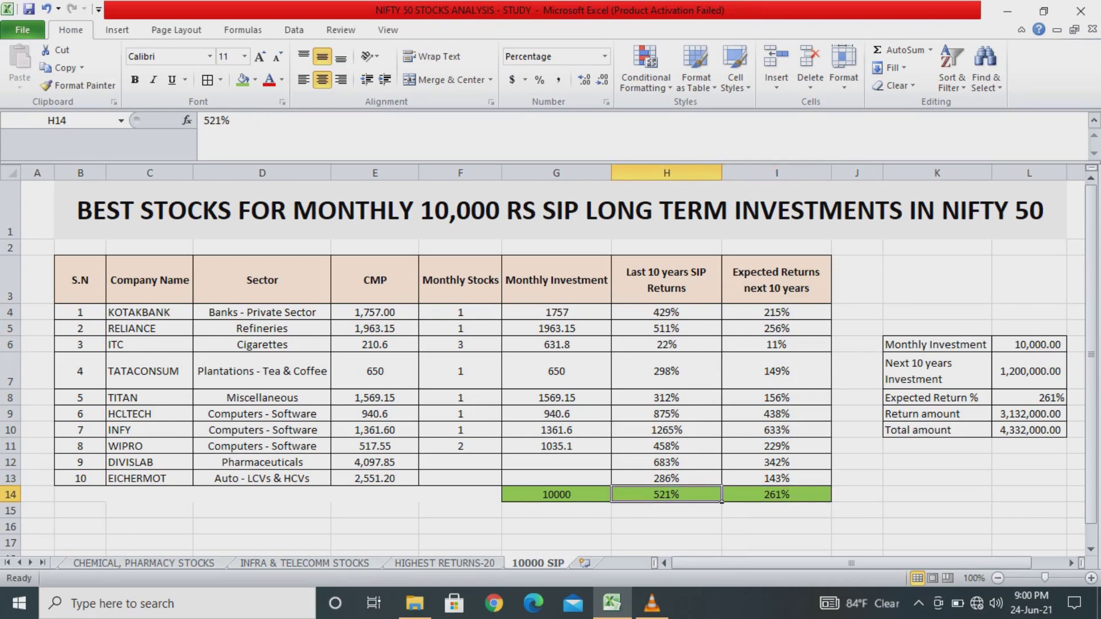
left_click(776, 495)
left_click(665, 495)
left_click(776, 494)
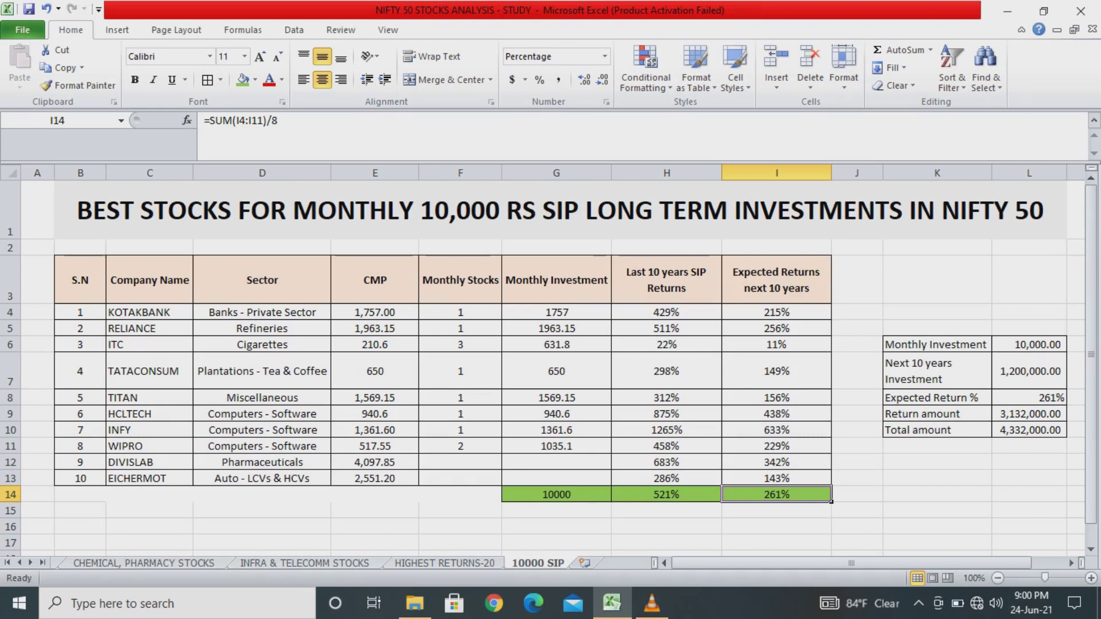
- Examine the Monthly Investment and Next 10 years Investment entries in the summary table
left_click(937, 462)
left_click(988, 348)
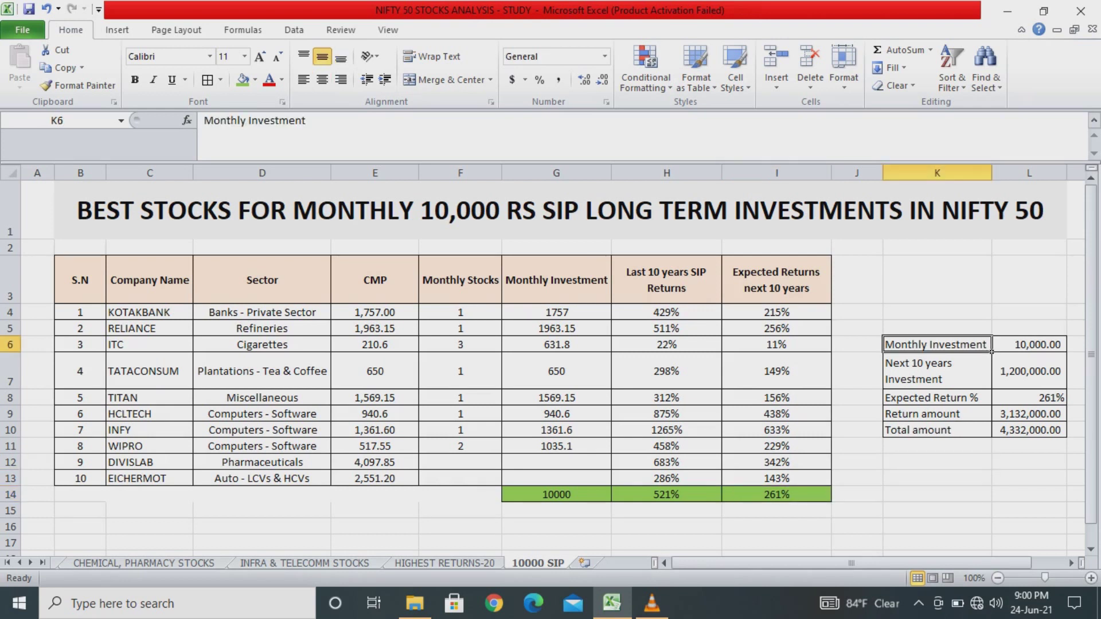
left_click(1062, 348)
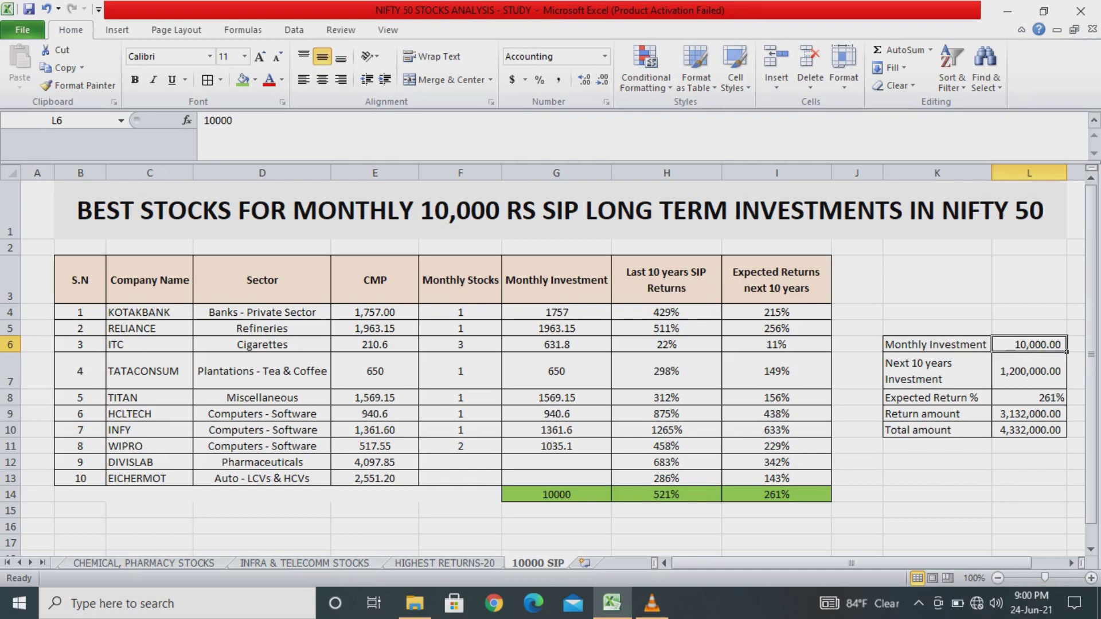
left_click_drag(937, 344, 1032, 344)
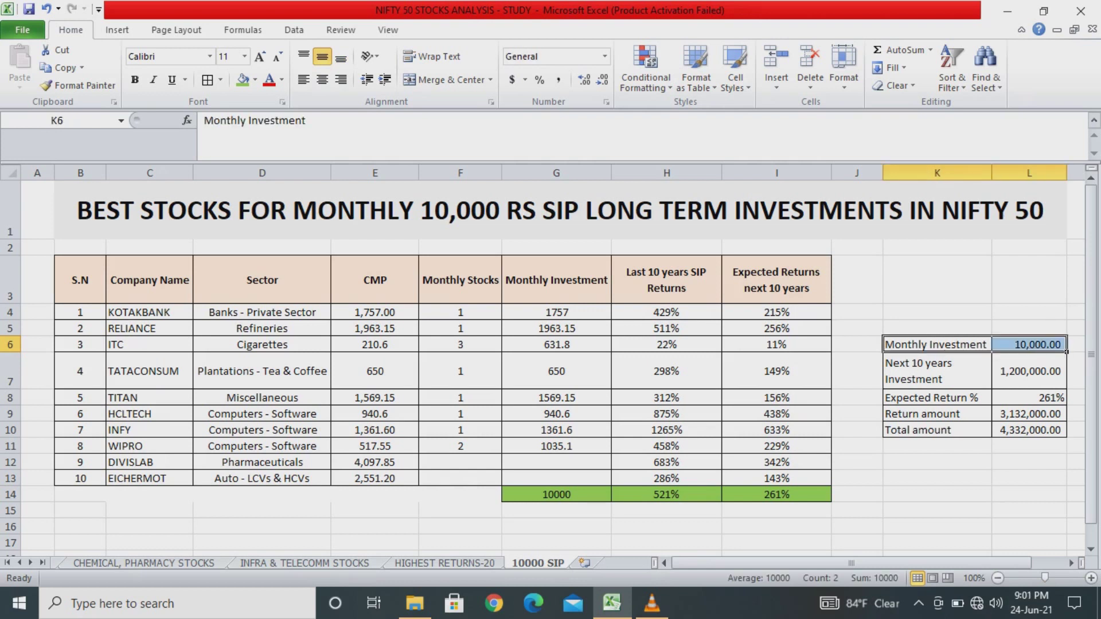
left_click(937, 371)
left_click_drag(936, 371, 1029, 371)
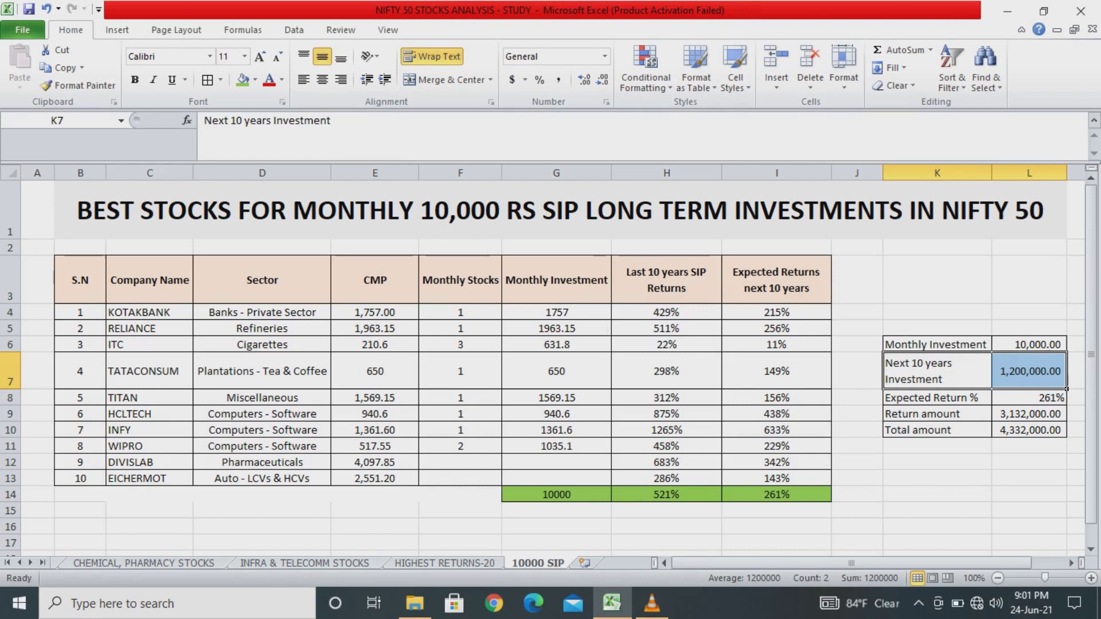
- Compare the summary table's Expected Return % with the expected returns average in I14
left_click(937, 398)
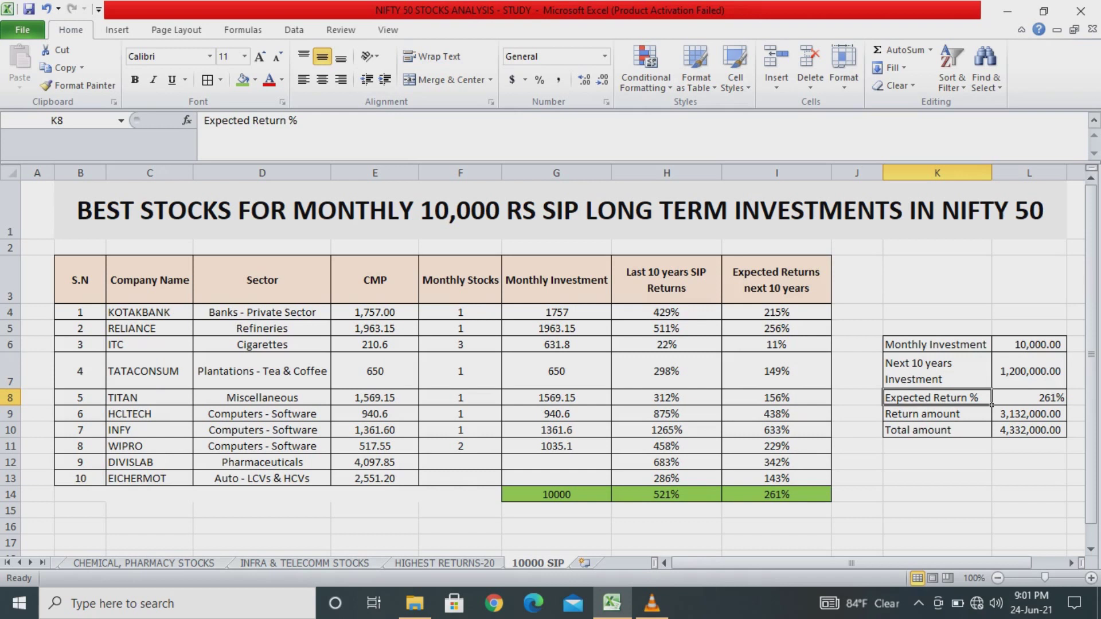
left_click(1028, 397)
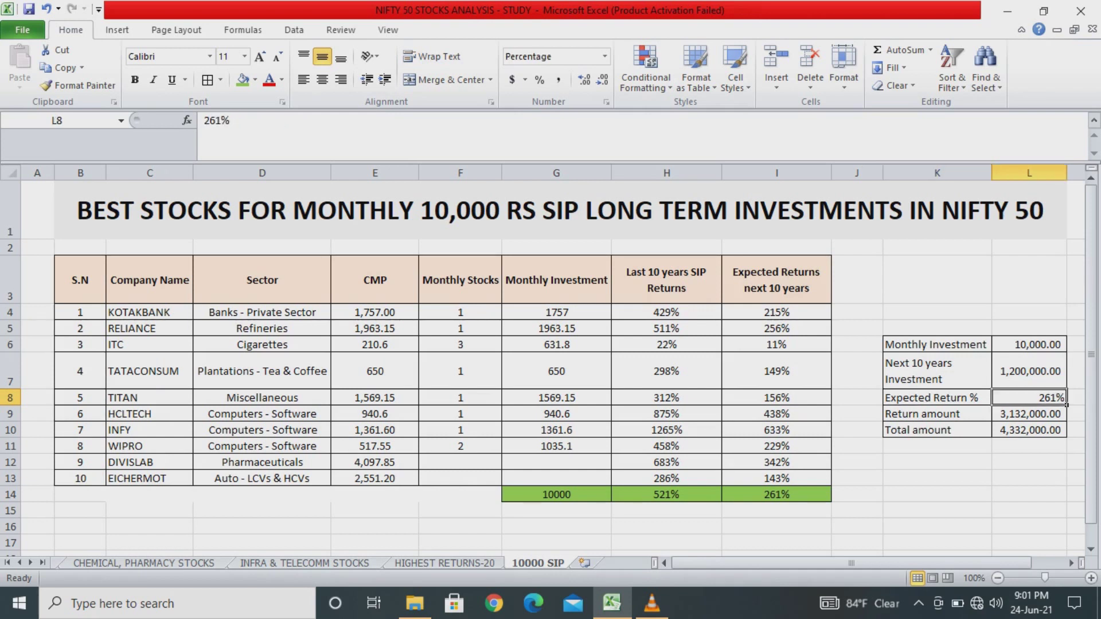
left_click(776, 494)
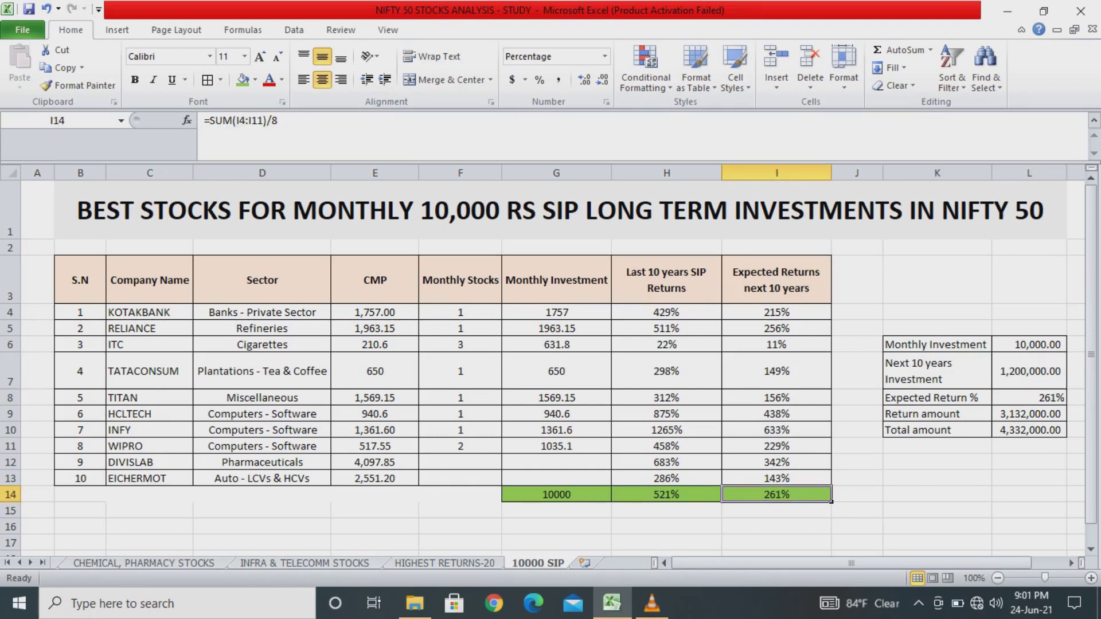
left_click(1028, 397)
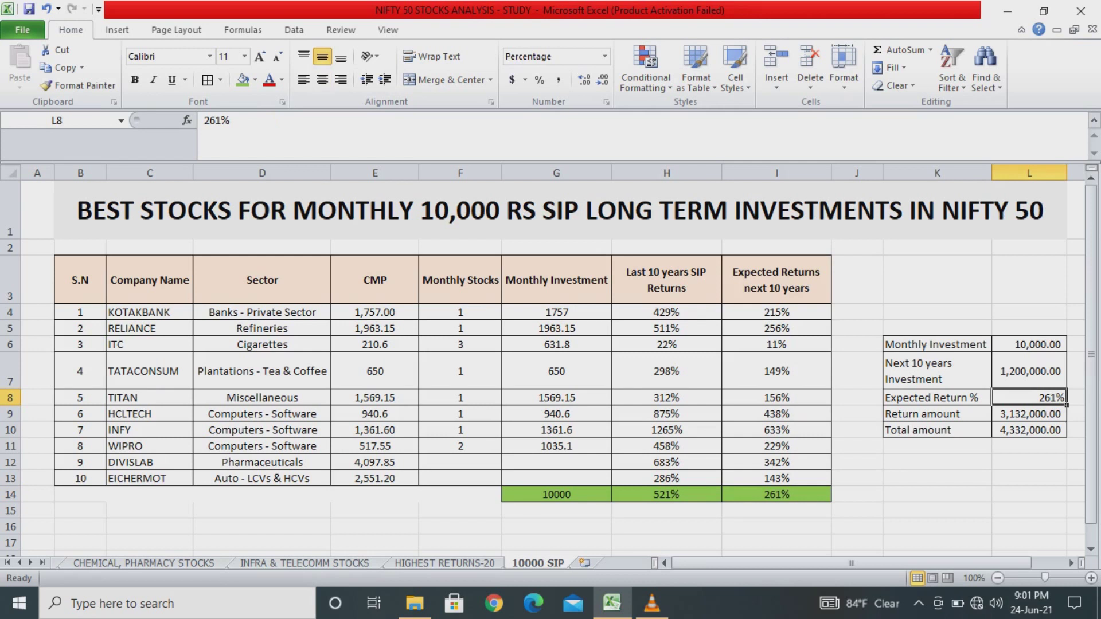
- Examine how the Return amount and Total amount are calculated from the Next 10 years Investment in the summary table
left_click(936, 414)
left_click(1064, 419)
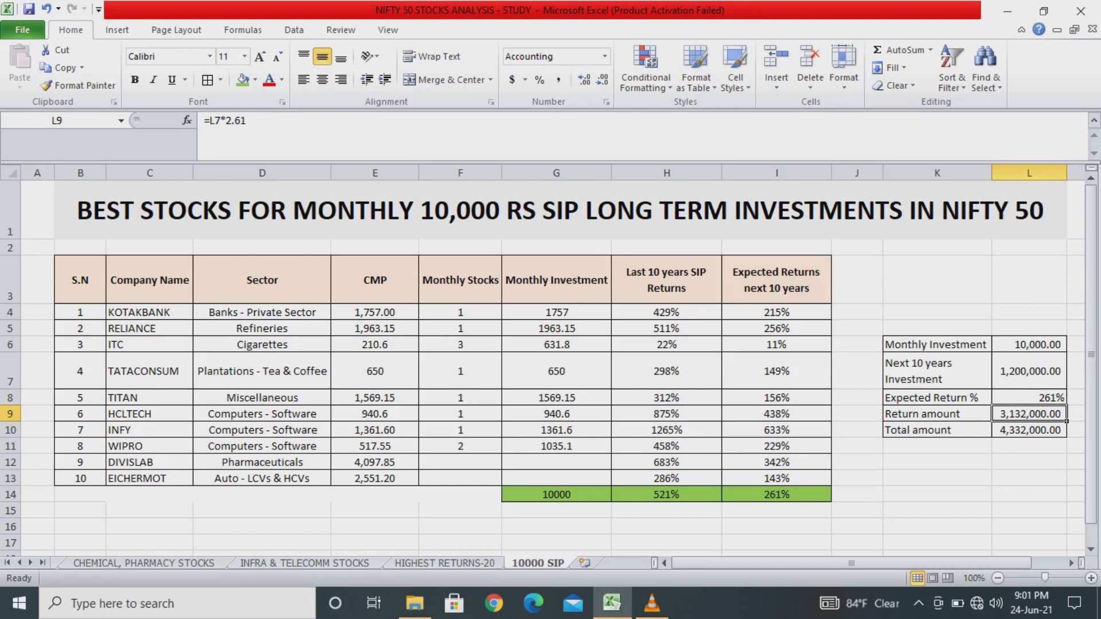
left_click_drag(937, 414, 1029, 413)
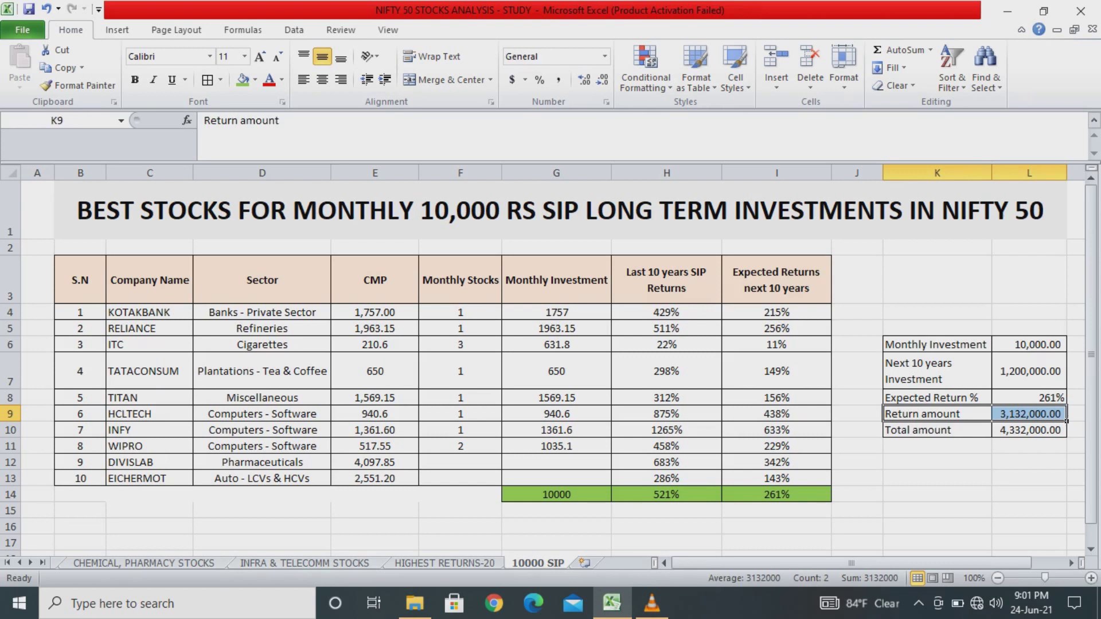
left_click(1029, 478)
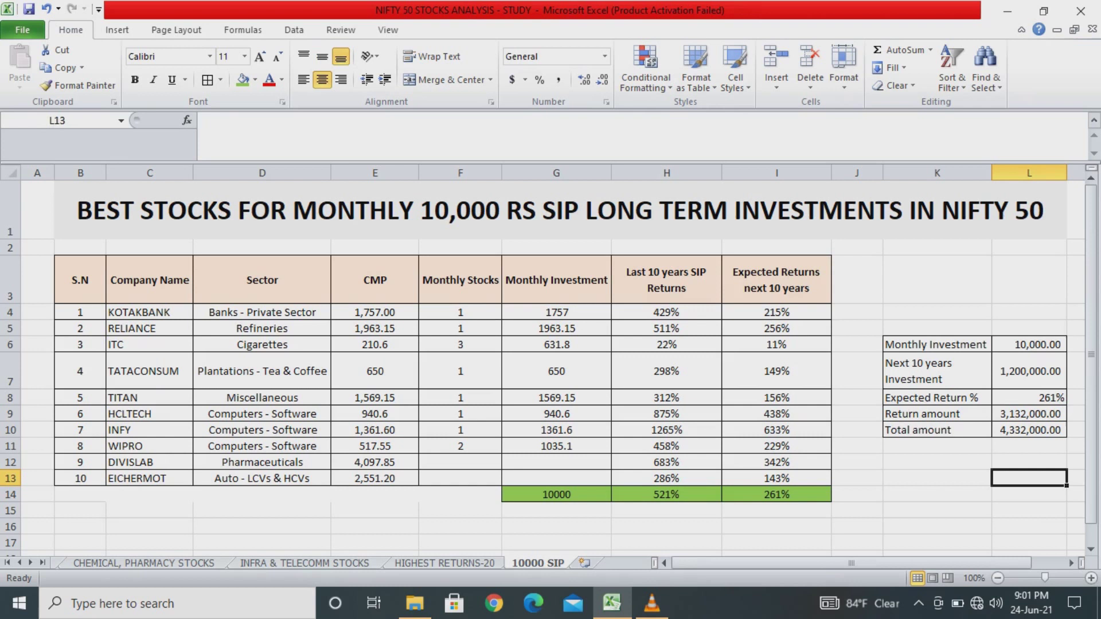
left_click(1028, 371)
left_click(936, 414)
left_click(1029, 414)
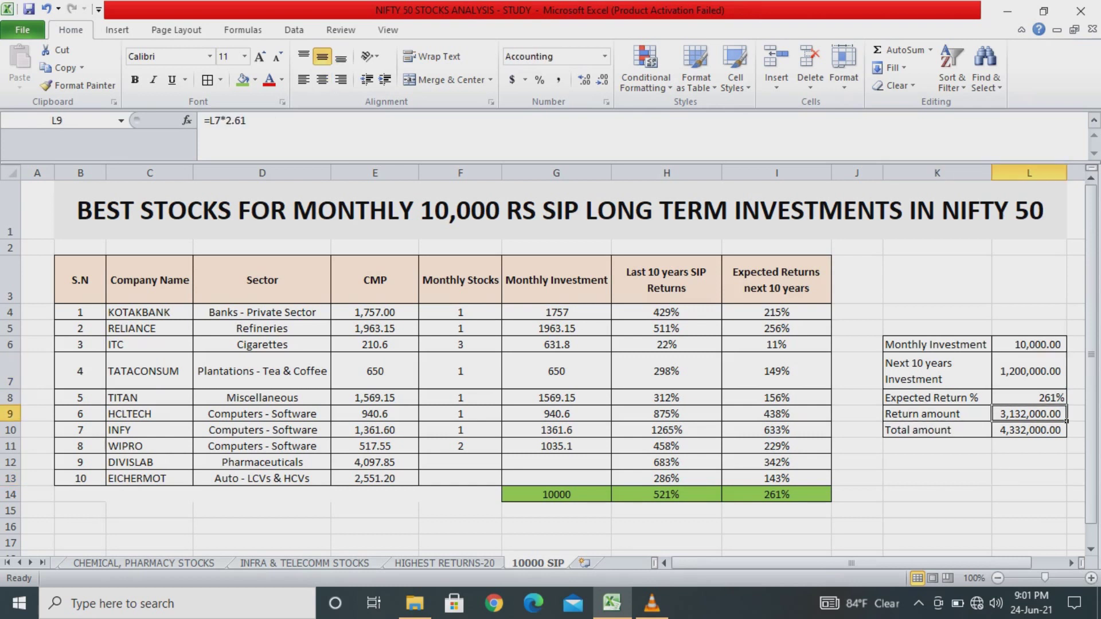
left_click(1029, 430)
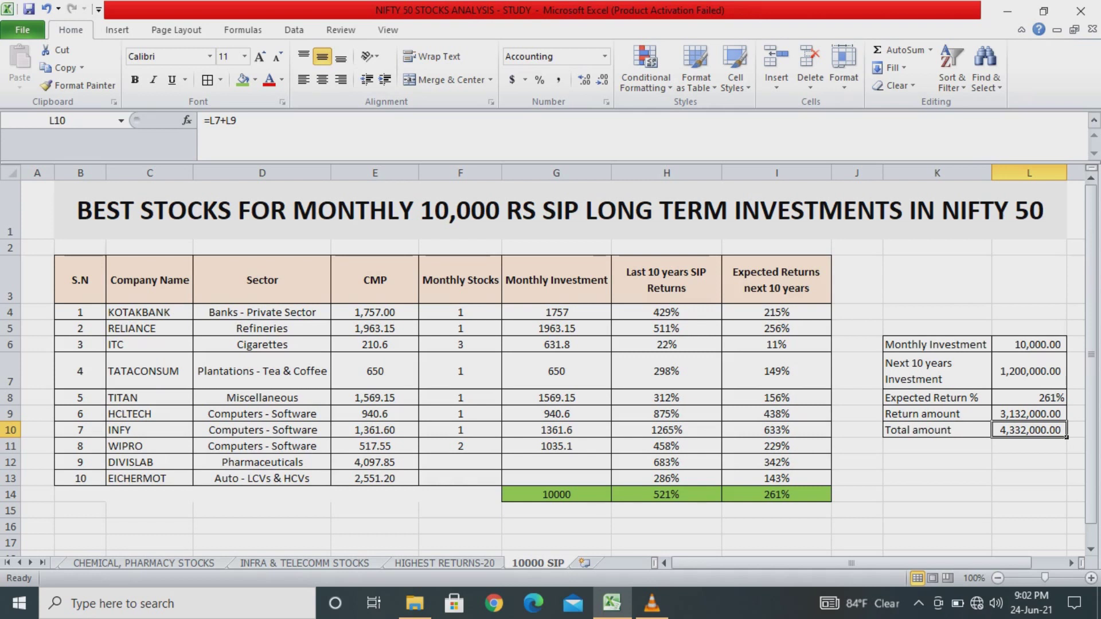
- Set the summary table's Expected Return % to 521% and change the Return amount formula in L9 to =L7*5.21
left_click(1029, 397)
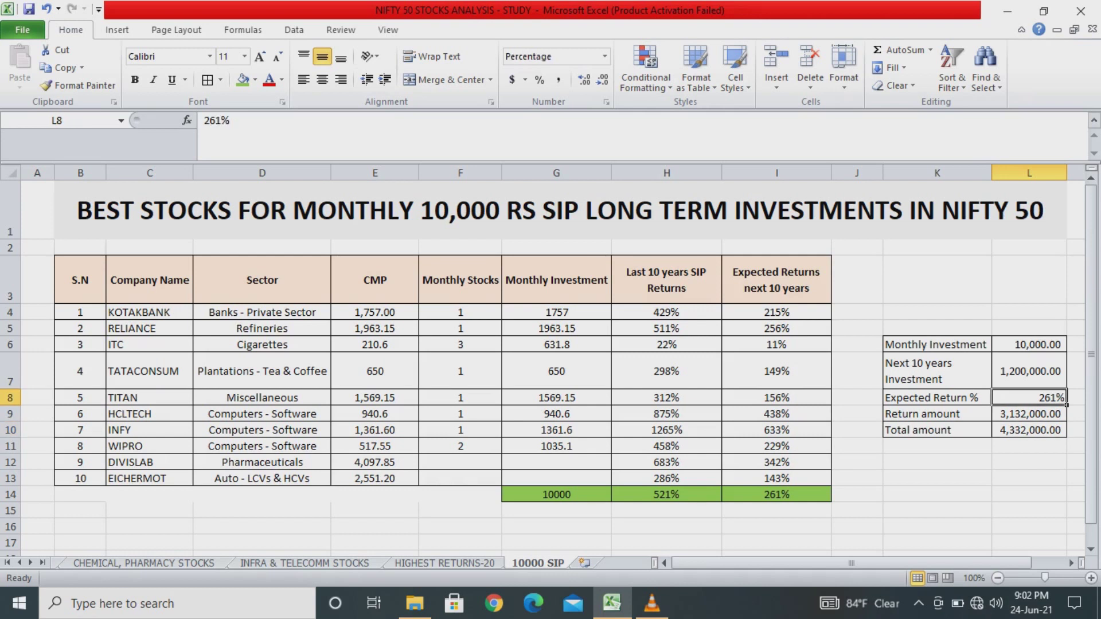
type("521")
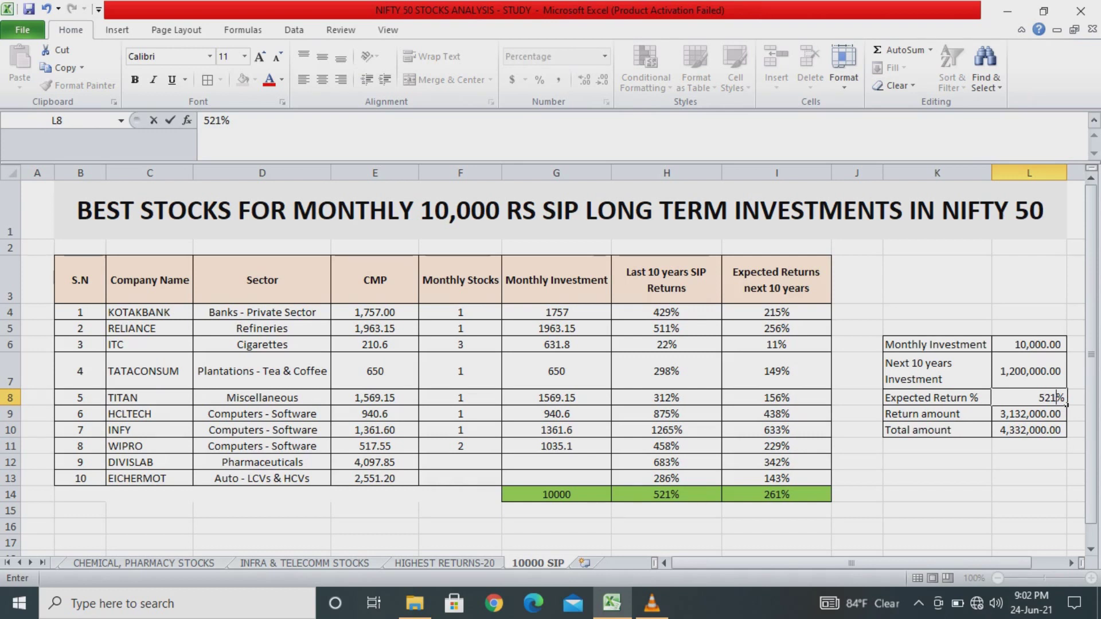
key("Return")
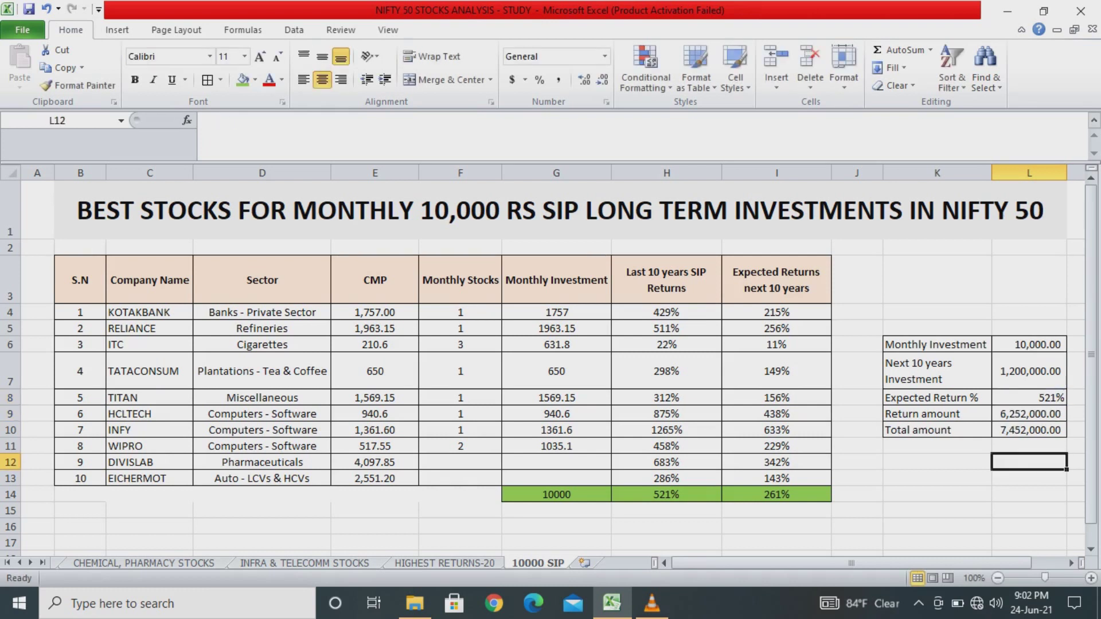
- Compare the recalculated Return amount and Total amount with the Next 10 years Investment in the summary table
left_click(1029, 413)
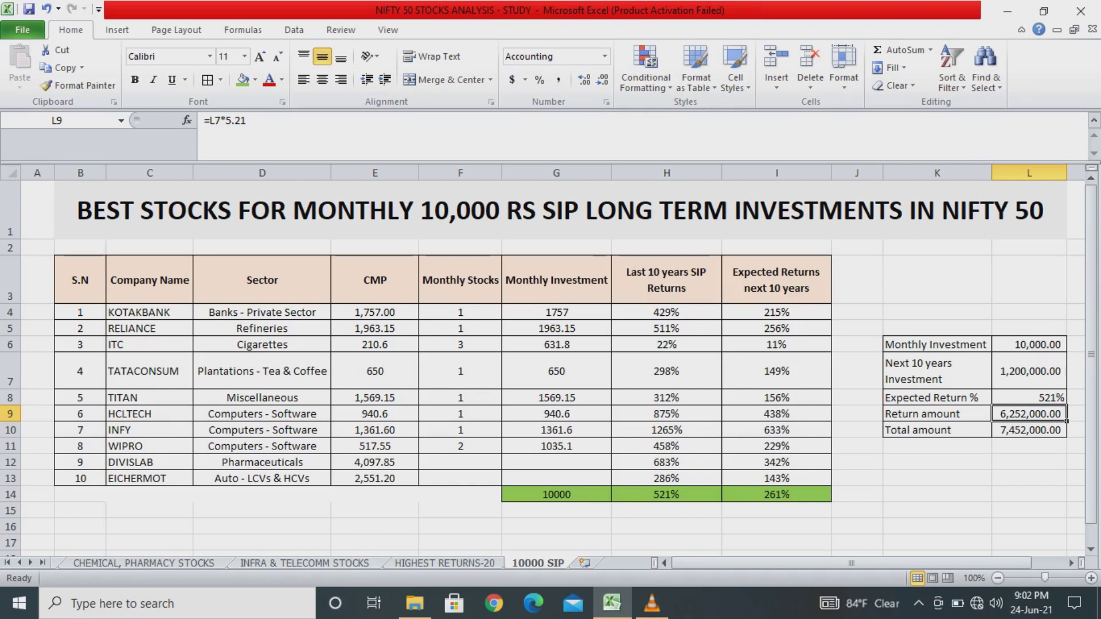
left_click(1029, 429)
left_click(1029, 446)
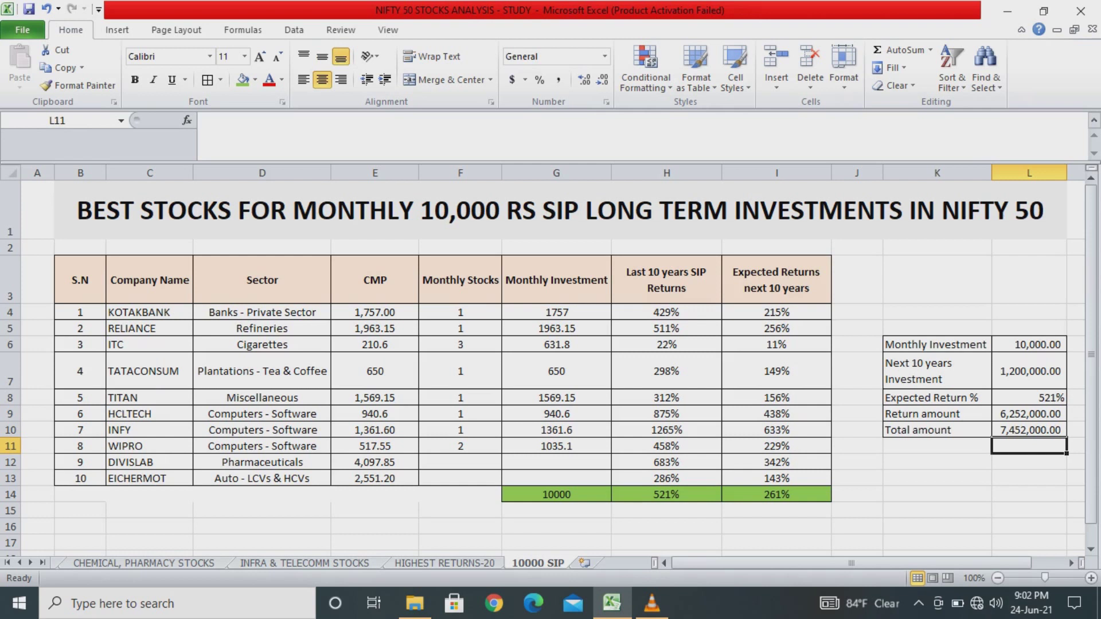
left_click_drag(1028, 371, 937, 371)
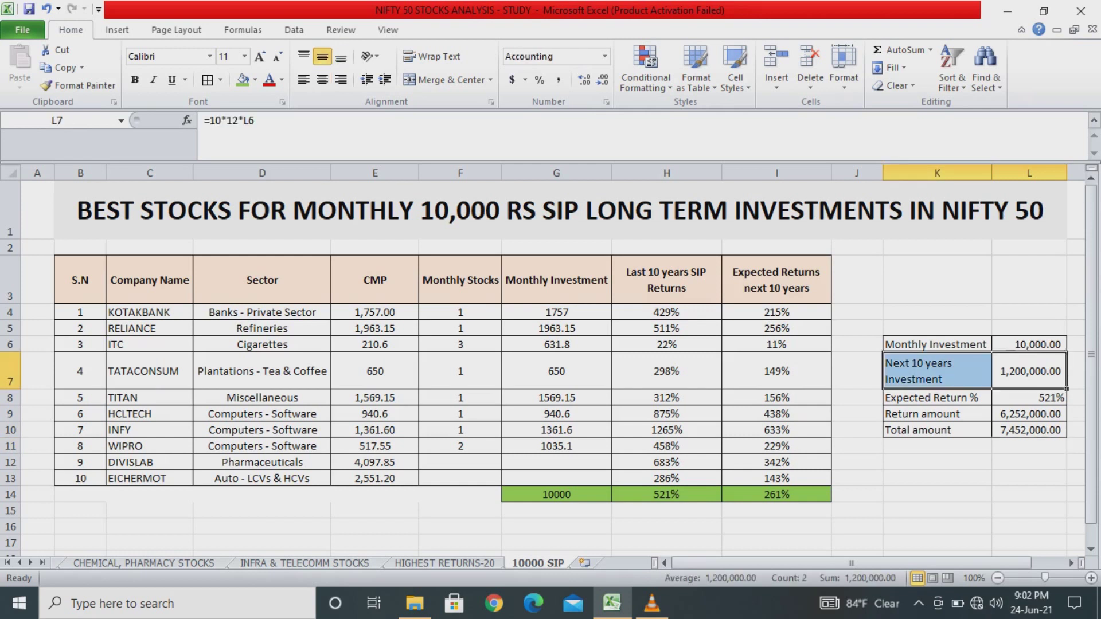
left_click(1029, 462)
left_click_drag(1029, 371, 937, 371)
left_click_drag(1029, 414, 937, 413)
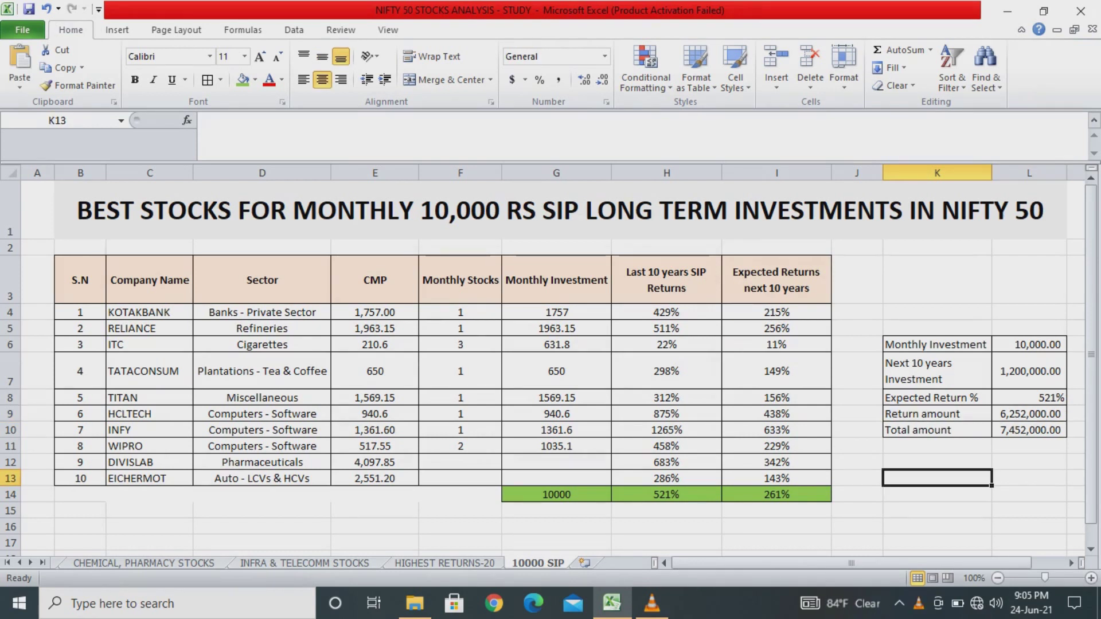
- Examine the CMP values of DIVISLAB and EICHERMOT, the two stocks without a monthly investment
left_click(262, 511)
left_click(149, 479)
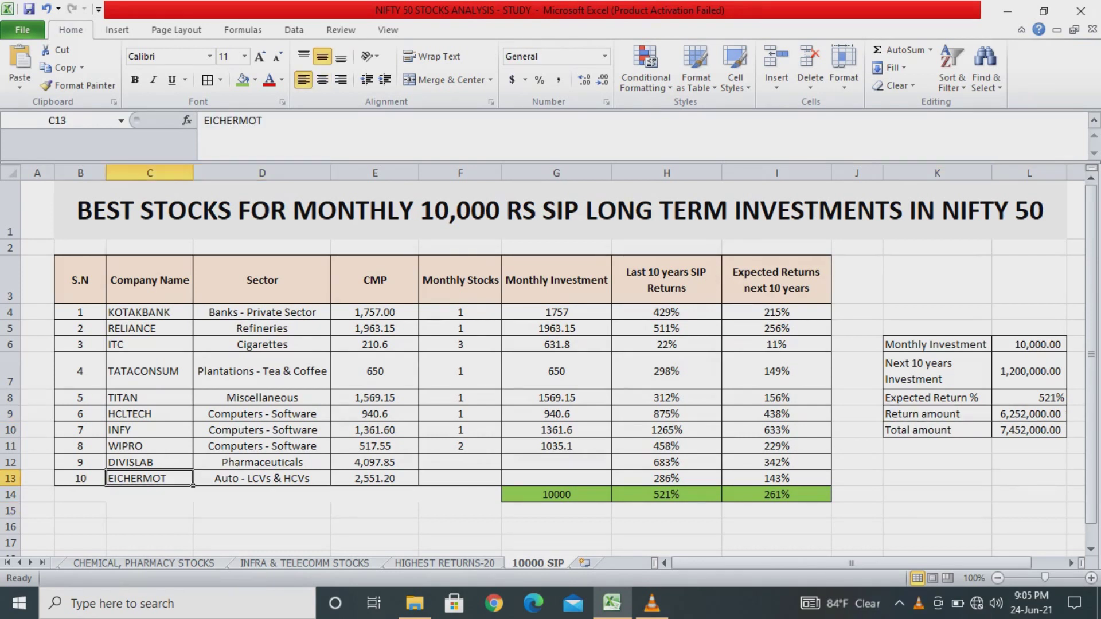
left_click_drag(172, 462, 331, 485)
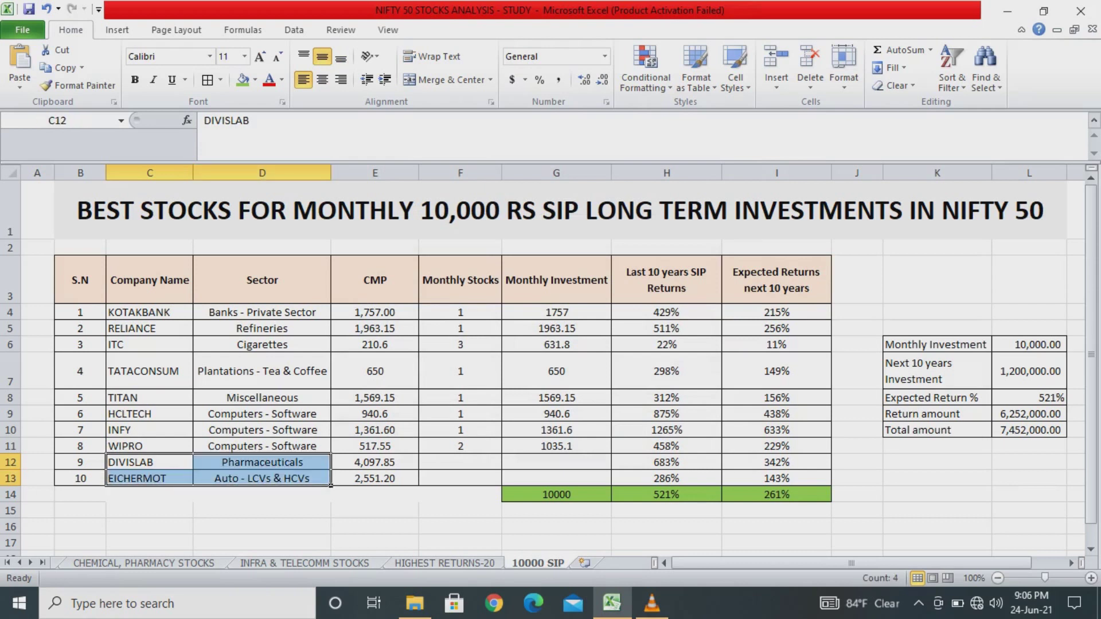
left_click(418, 468)
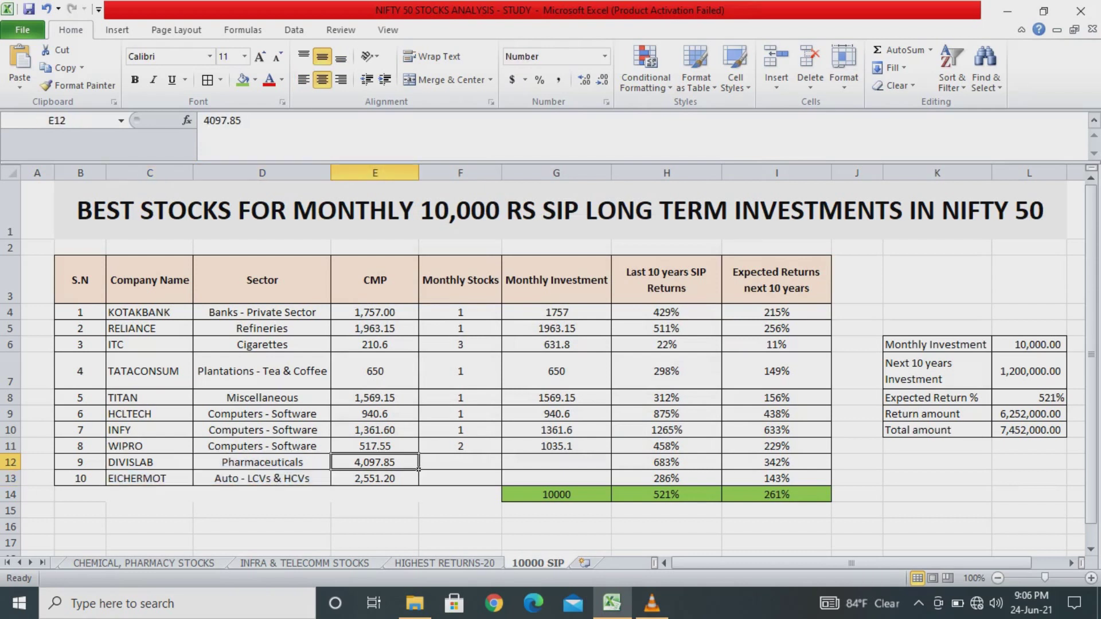
left_click(149, 478)
left_click(375, 479)
left_click(375, 495)
left_click_drag(149, 462, 149, 479)
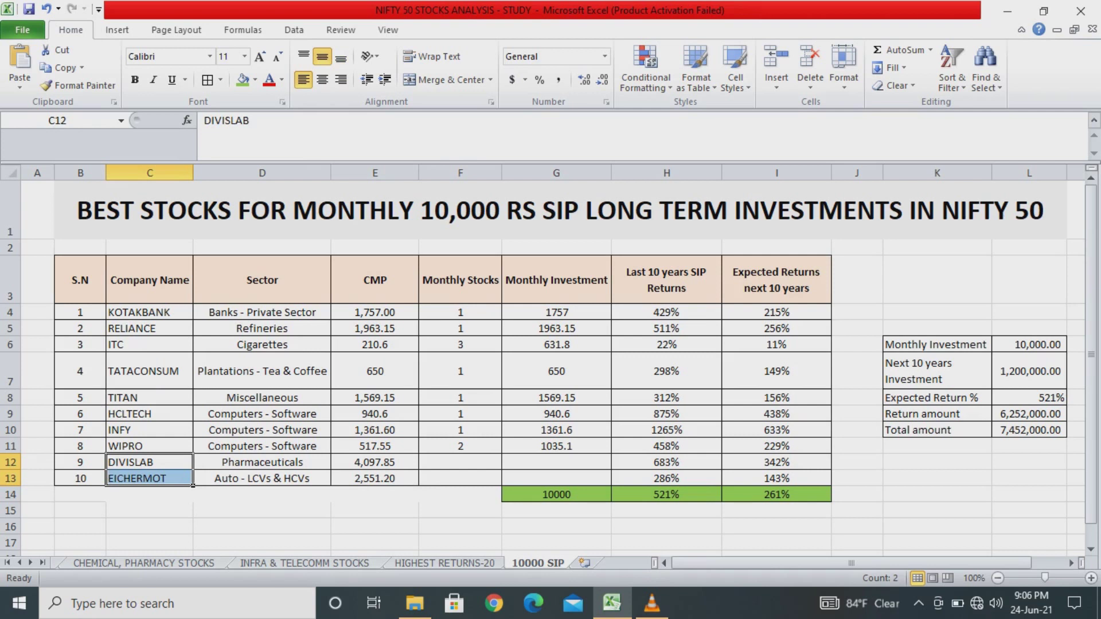
left_click_drag(375, 462, 375, 478)
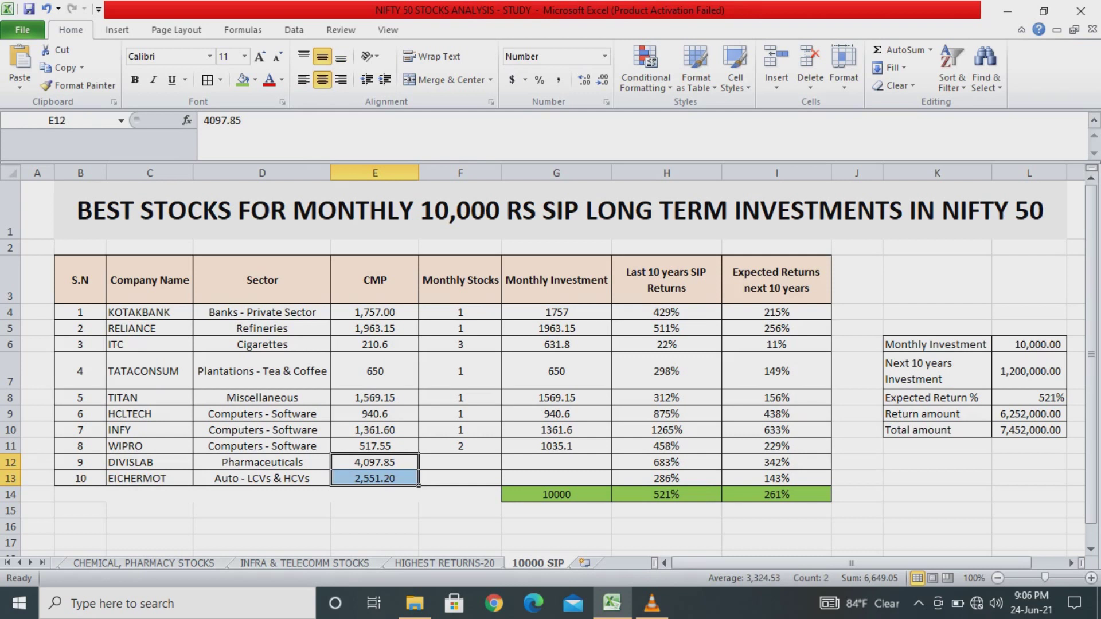
left_click(374, 510)
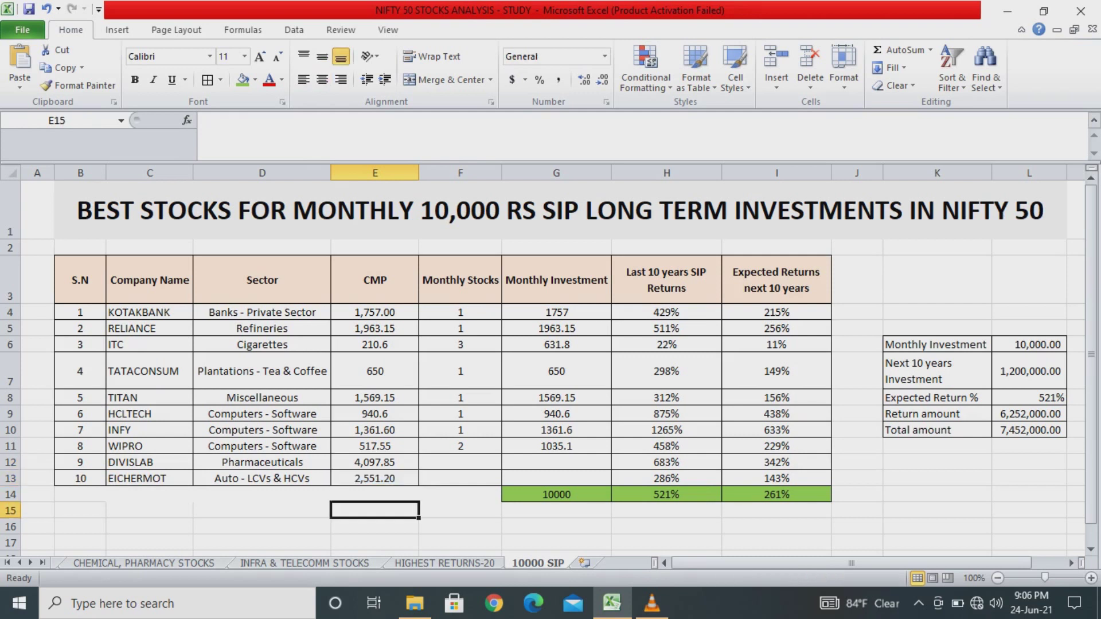
left_click_drag(375, 463, 374, 478)
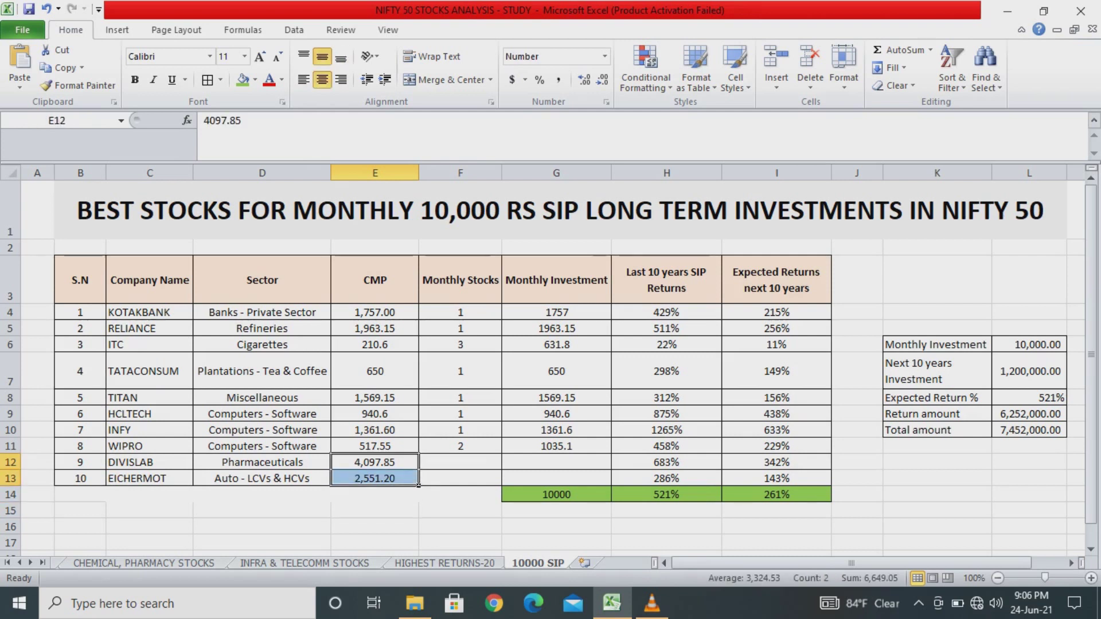
left_click(374, 494)
- Check which sectors DIVISLAB and EICHERMOT belong to
left_click(149, 462)
left_click(262, 463)
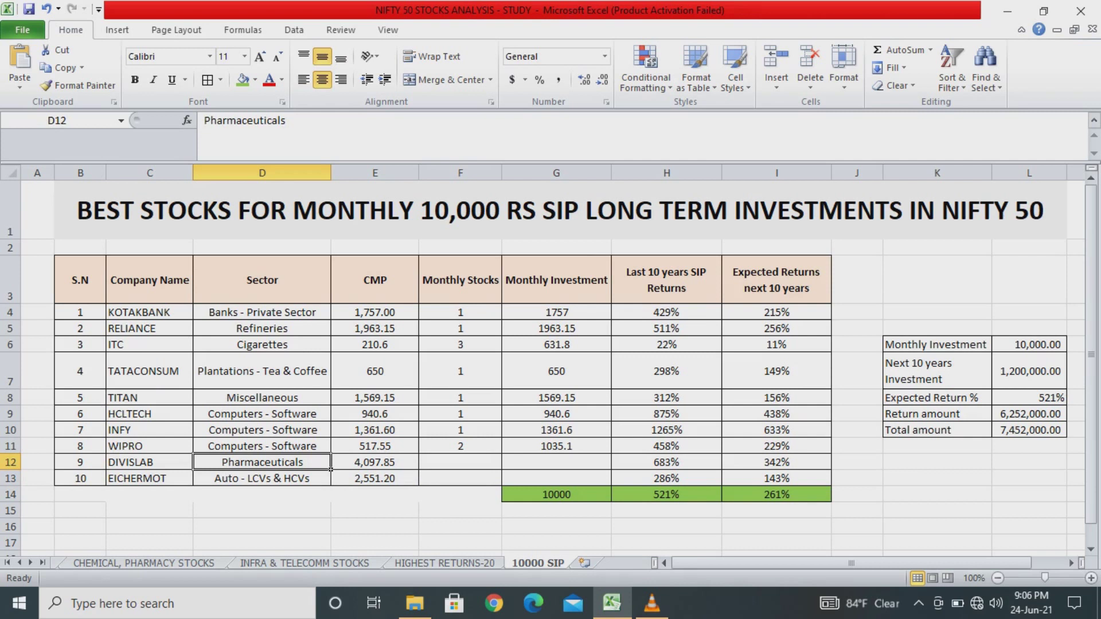
left_click(149, 462)
left_click(149, 478)
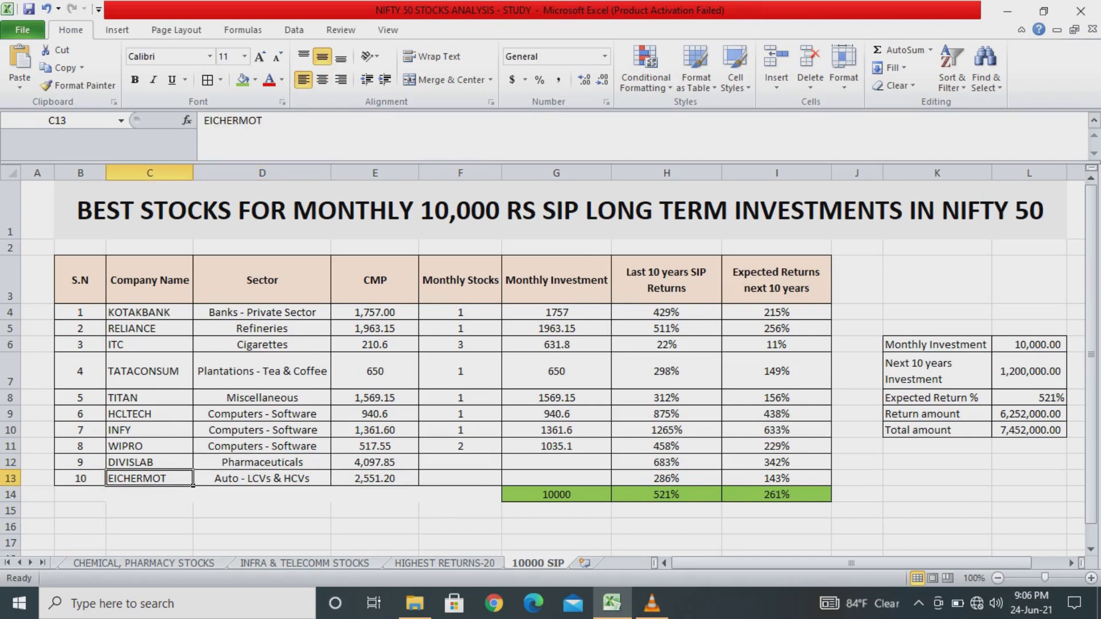
left_click(262, 479)
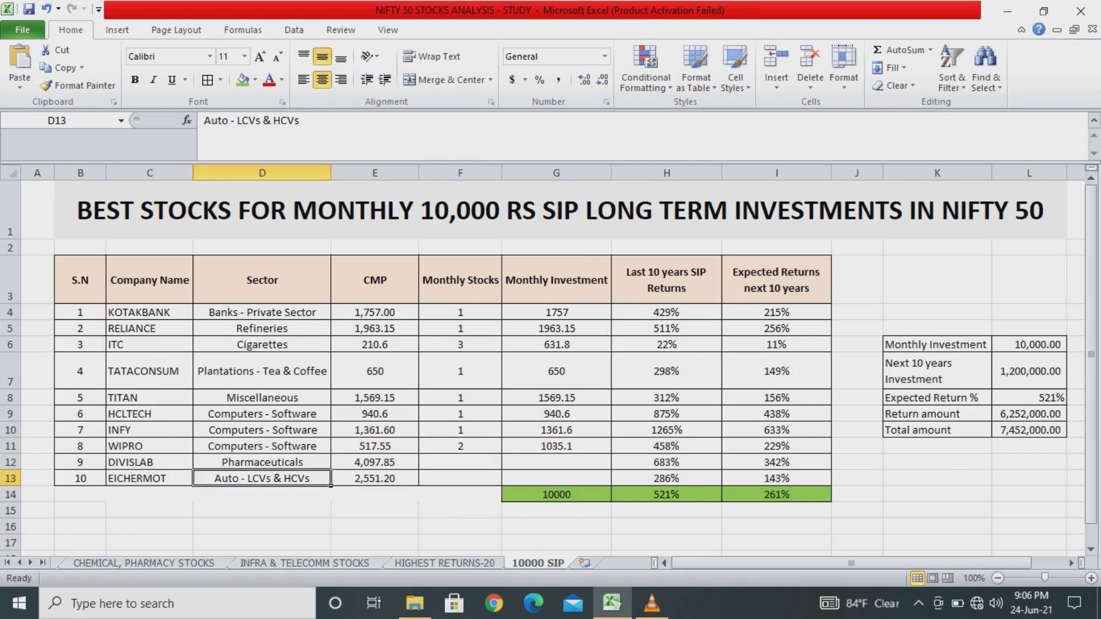
left_click(149, 478)
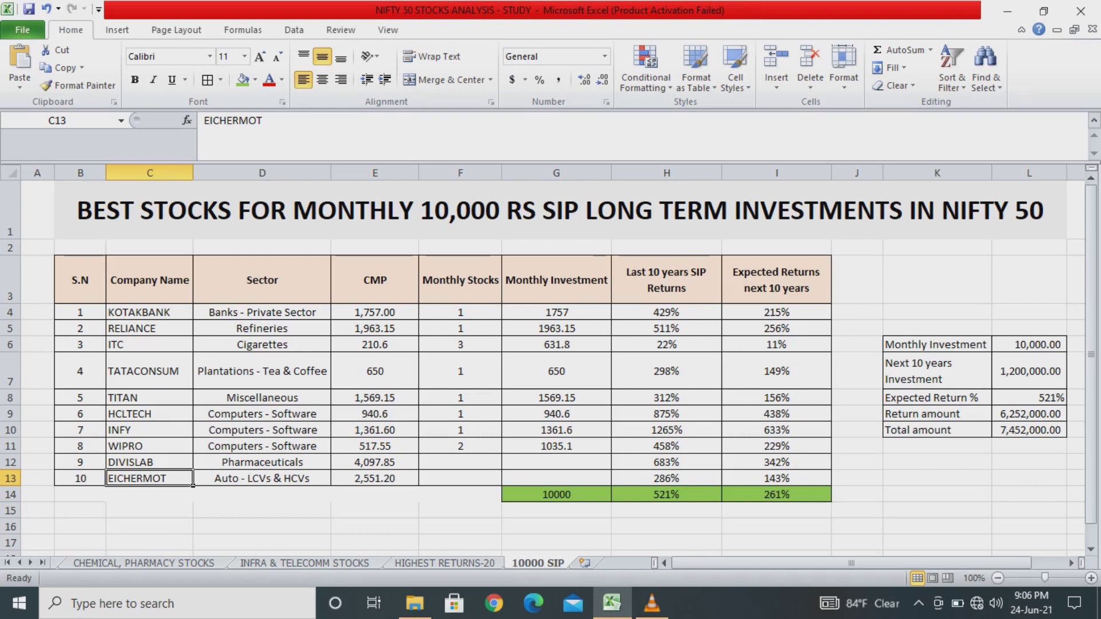
- Review the sectors of the stocks in rows 4 to 11, including the Computers - Software group of HCLTECH, INFY and WIPRO
left_click(262, 312)
left_click(262, 328)
left_click(262, 344)
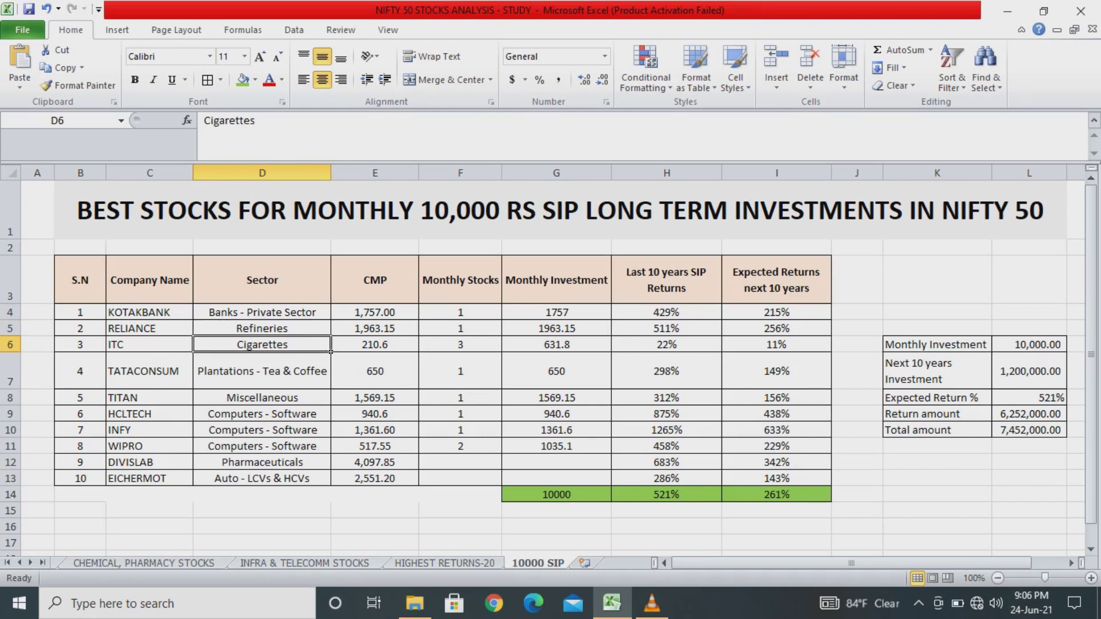
left_click(262, 371)
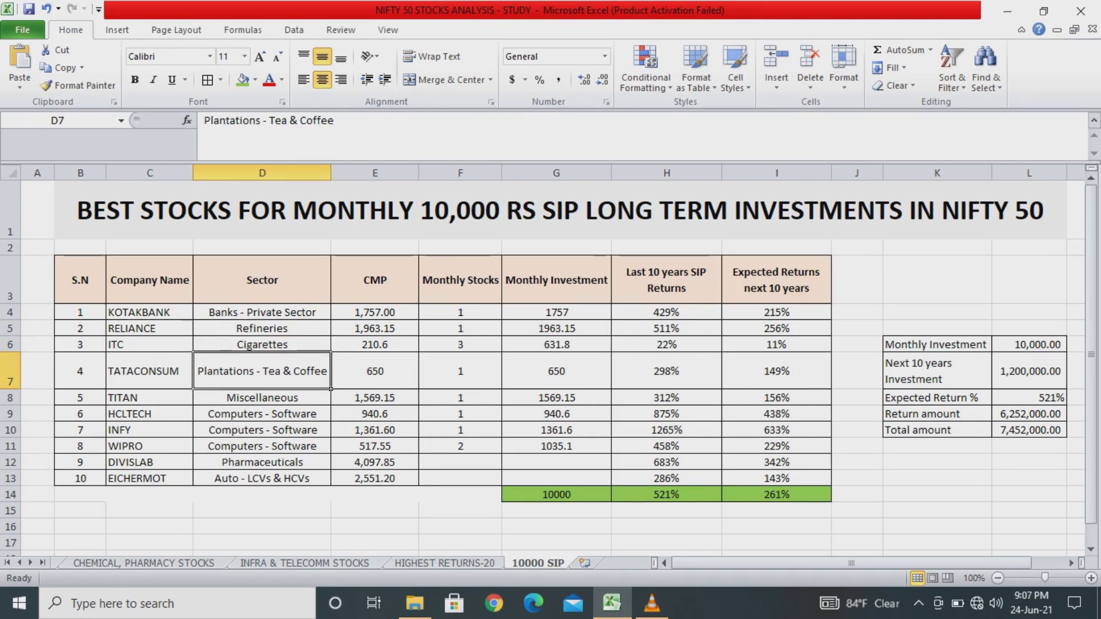
left_click(261, 398)
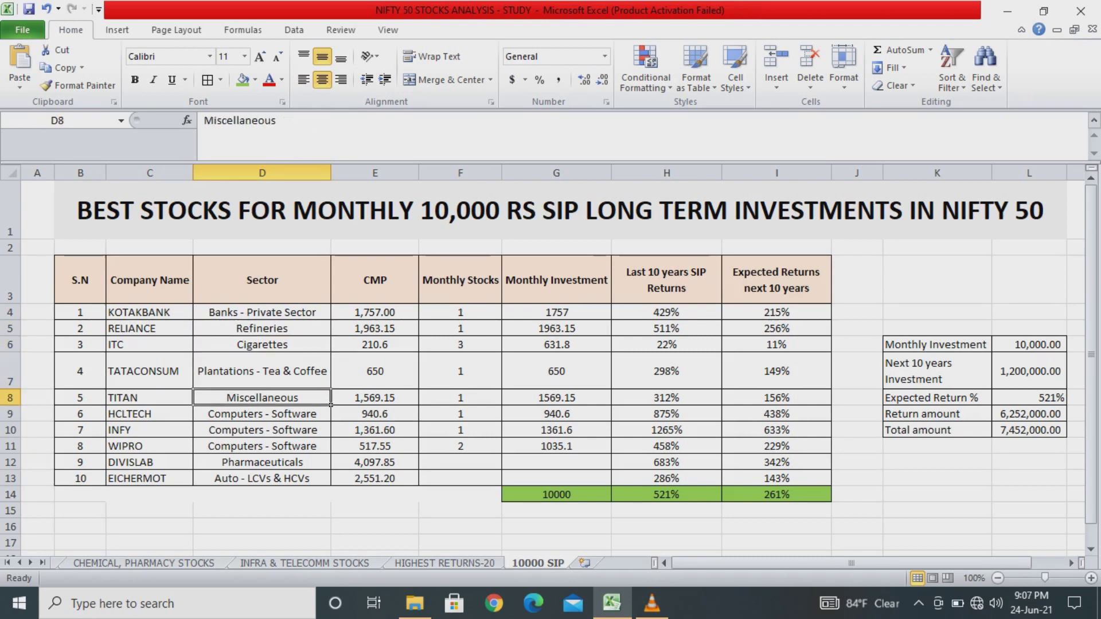
left_click_drag(261, 414, 261, 446)
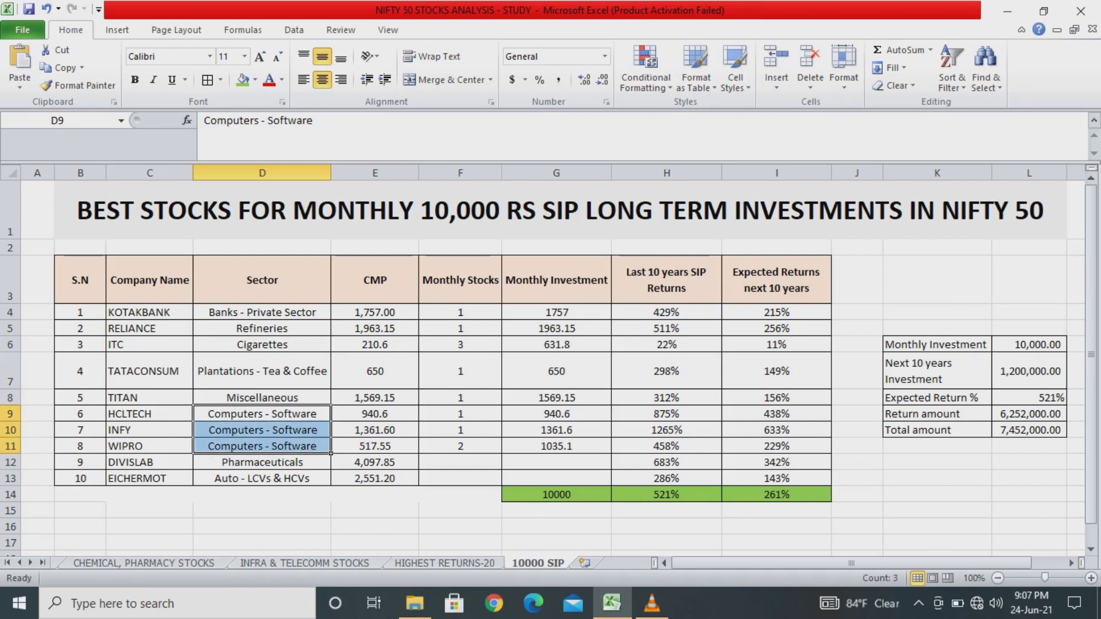
left_click_drag(149, 414, 150, 445)
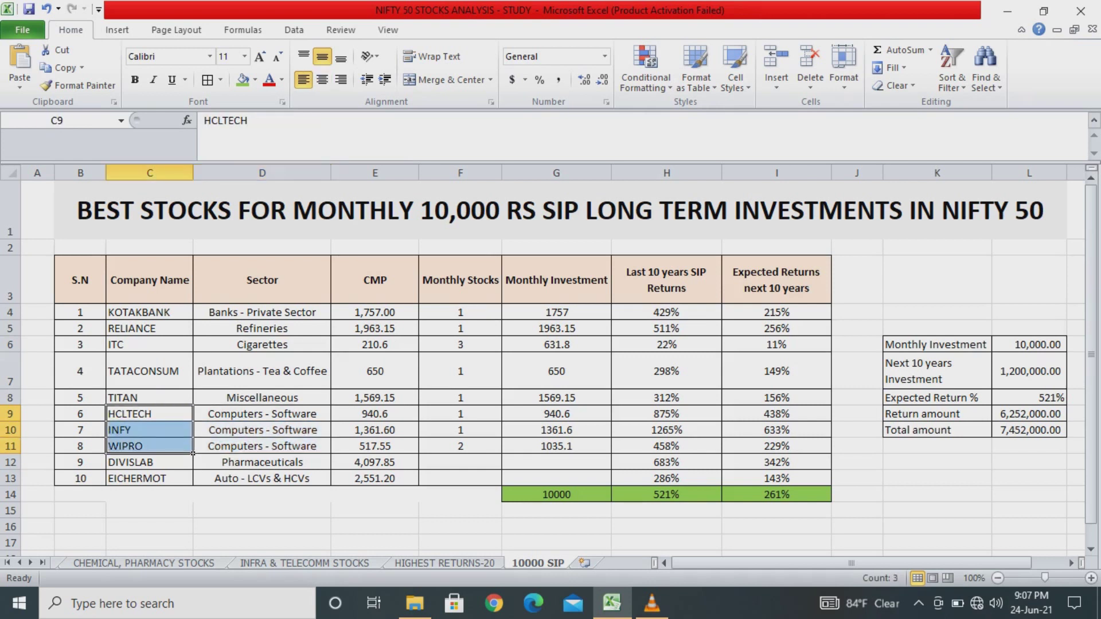
left_click(262, 445)
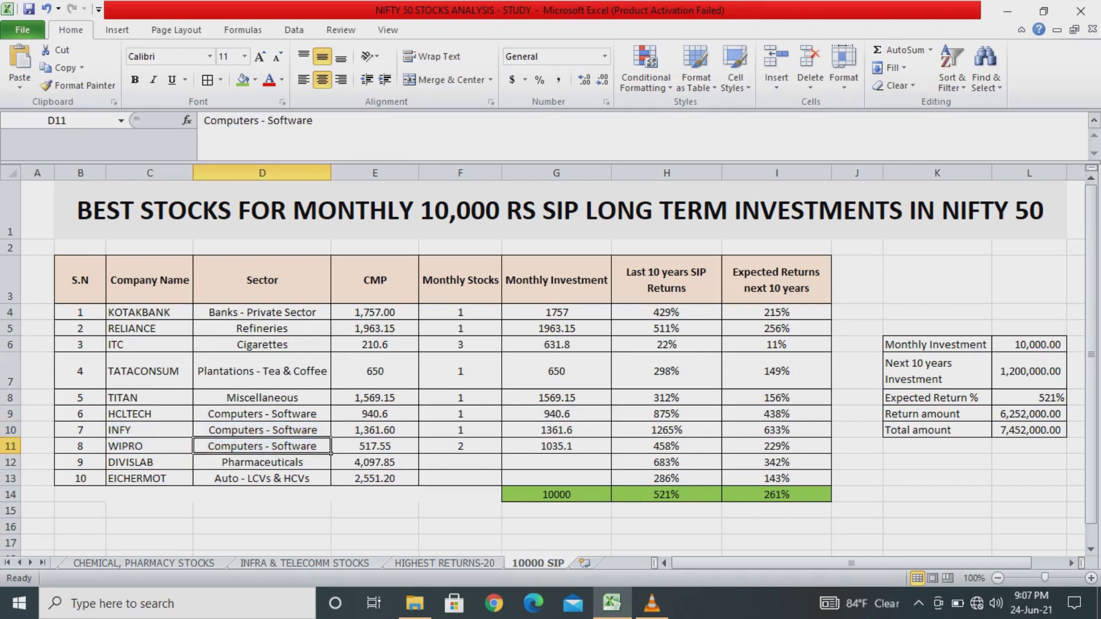
left_click_drag(261, 413, 262, 445)
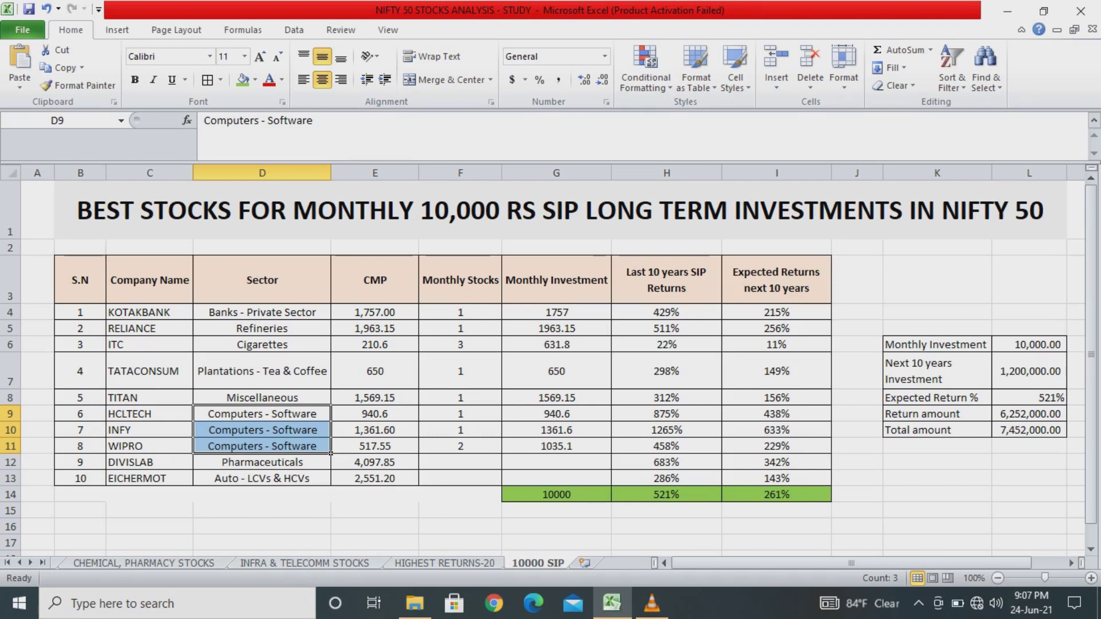
- Examine the DIVISLAB and EICHERMOT rows, including their names, CMP and returns
left_click_drag(149, 463, 149, 478)
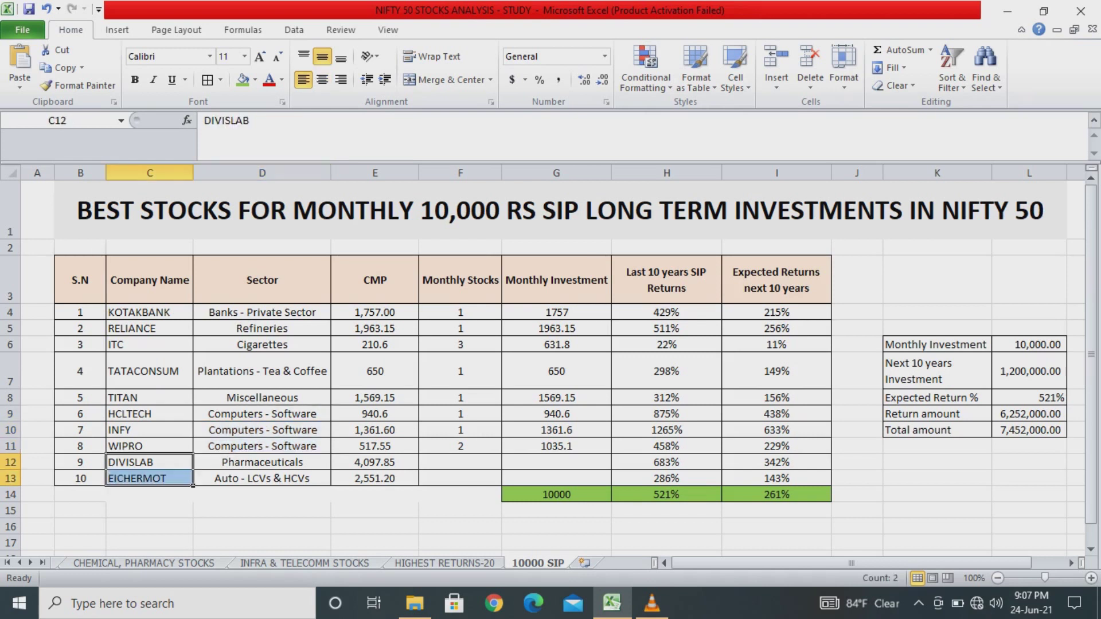
left_click_drag(375, 462, 375, 478)
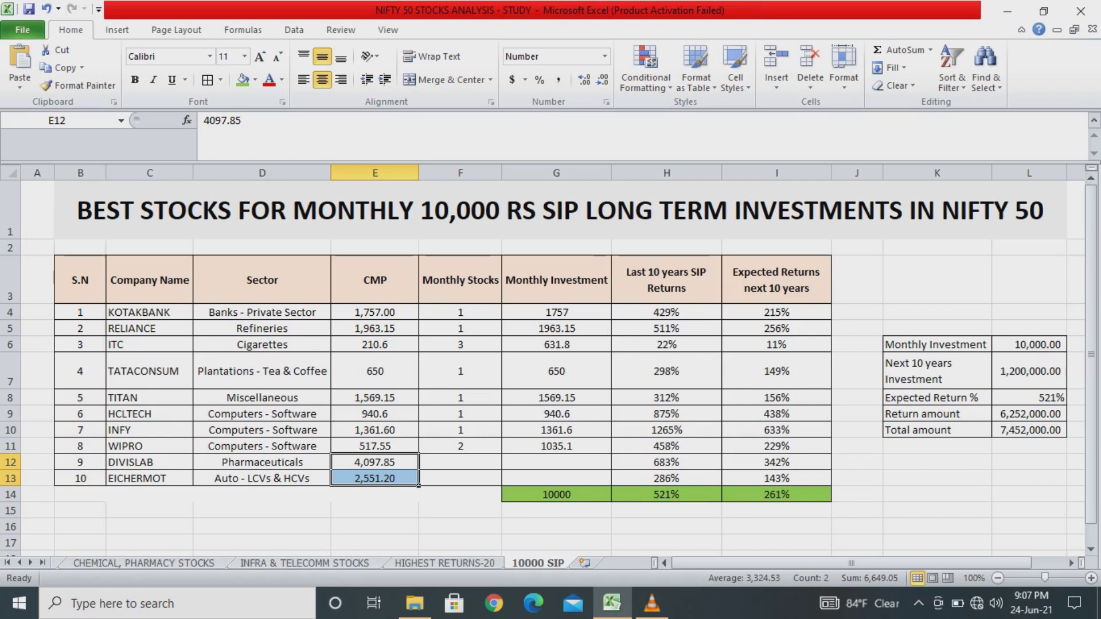
left_click(9, 462)
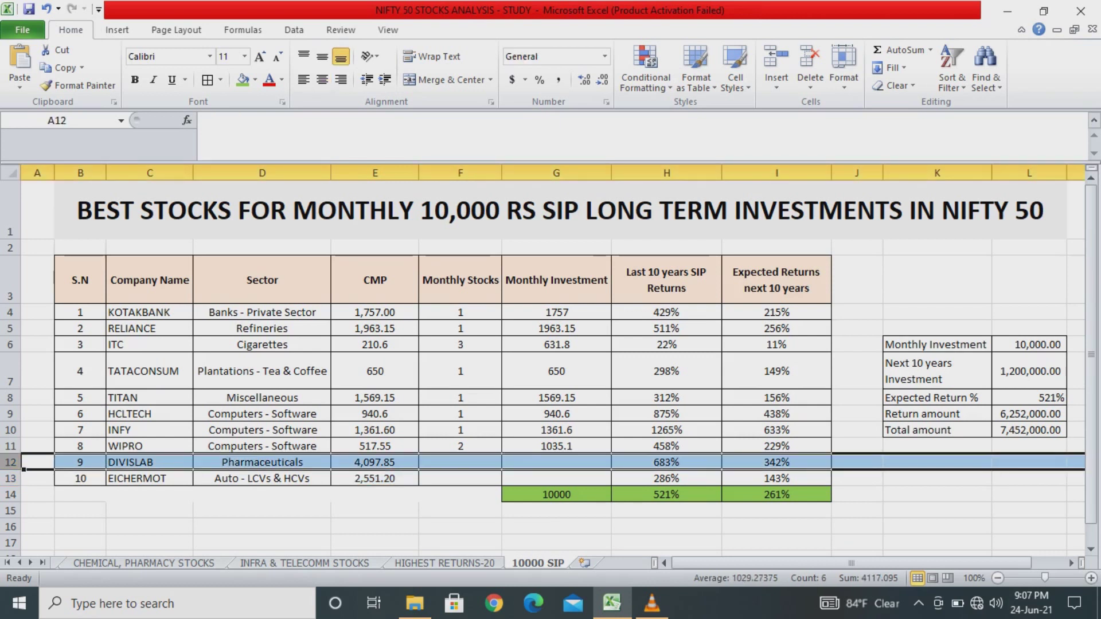
left_click(11, 478)
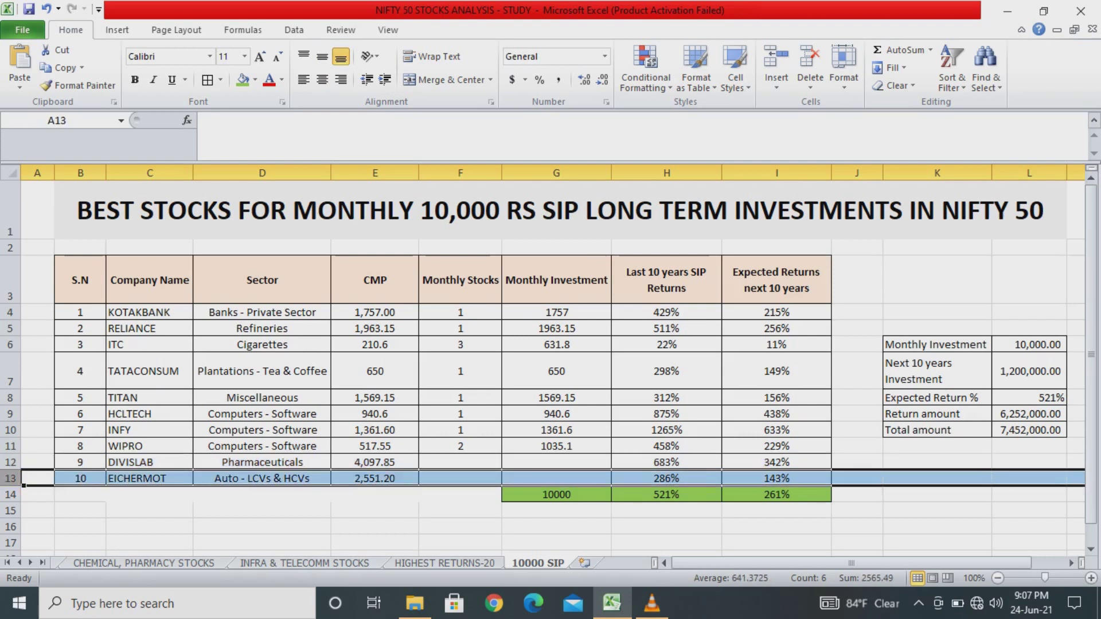
left_click(665, 525)
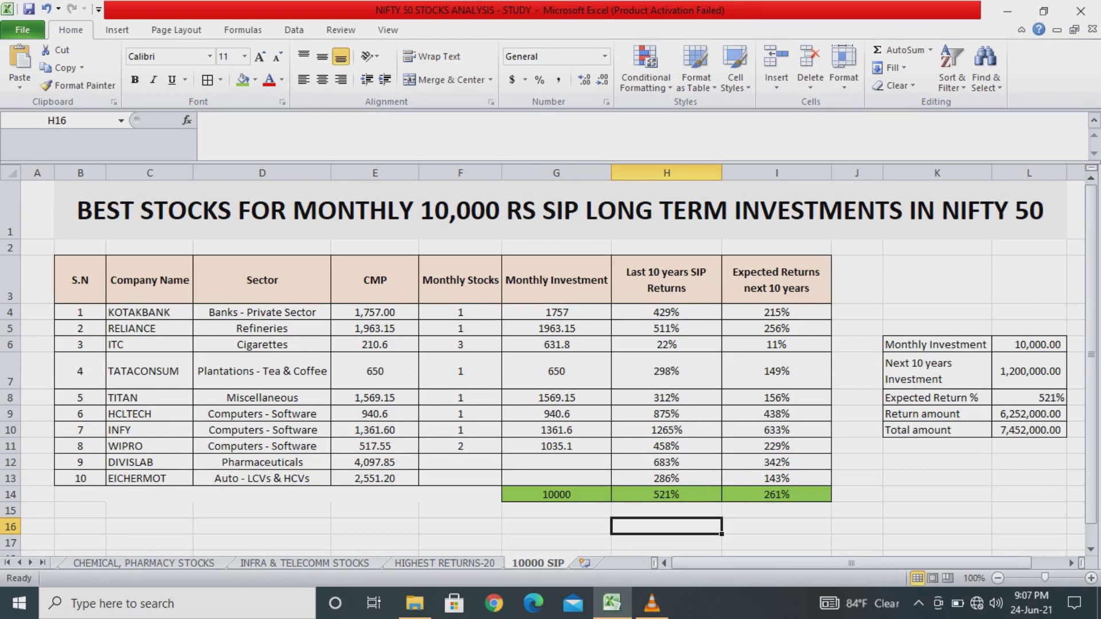